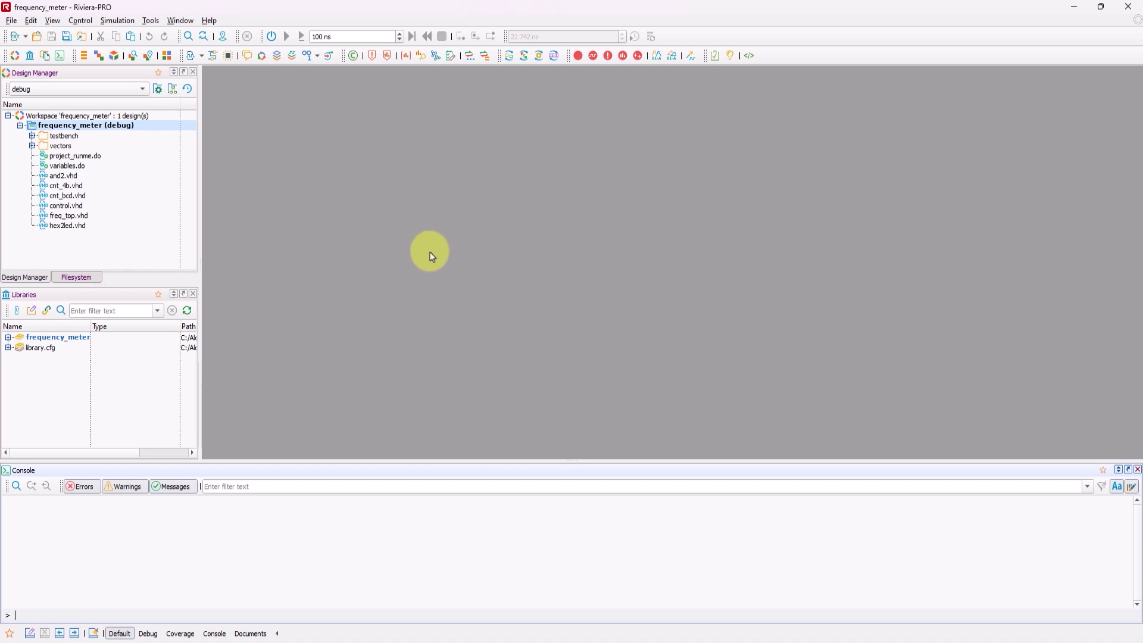
Examine the frequency_meter design in the workspace, and browse the vhdl and examples folders in the installation's filesystem.
click(103, 117)
click(102, 126)
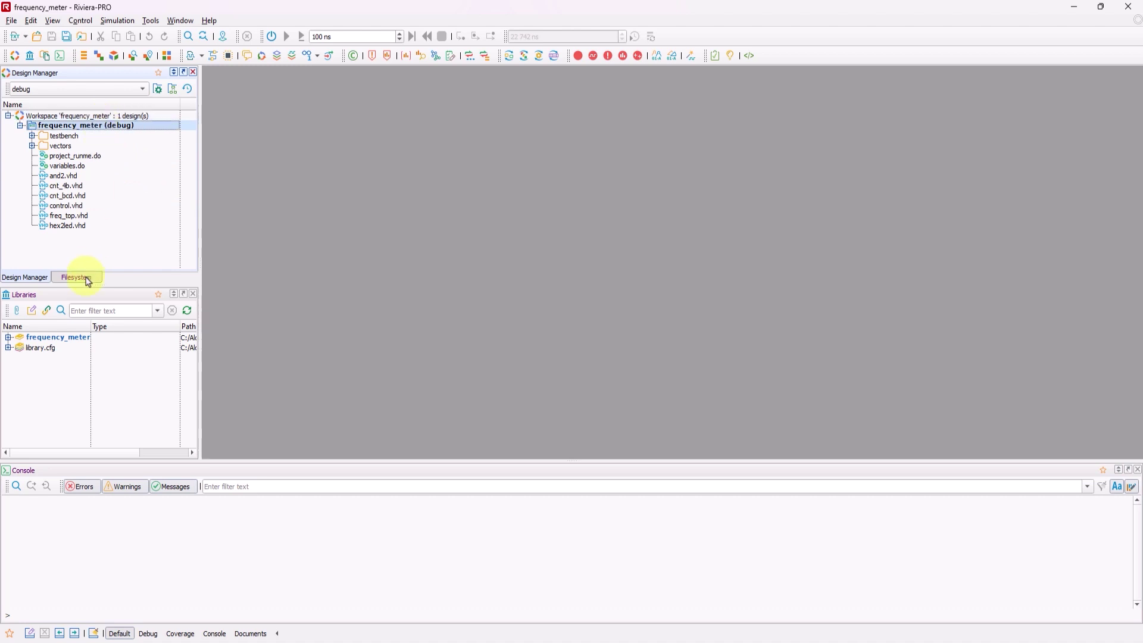
click(88, 279)
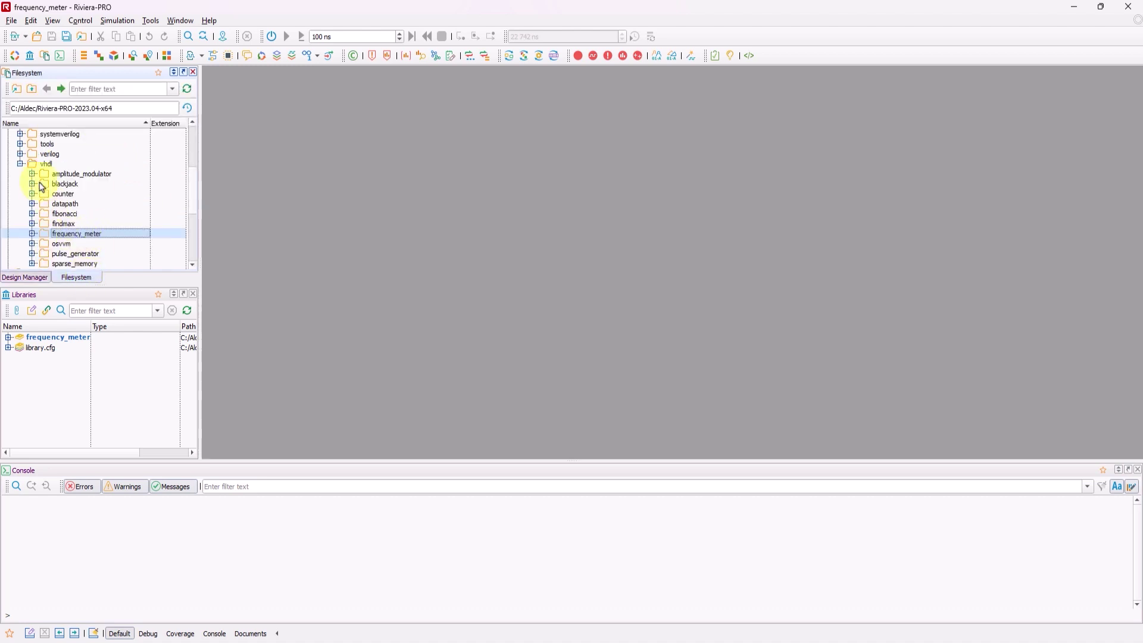
click(48, 165)
scroll(49, 171, up, 2)
scroll(49, 170, up, 2)
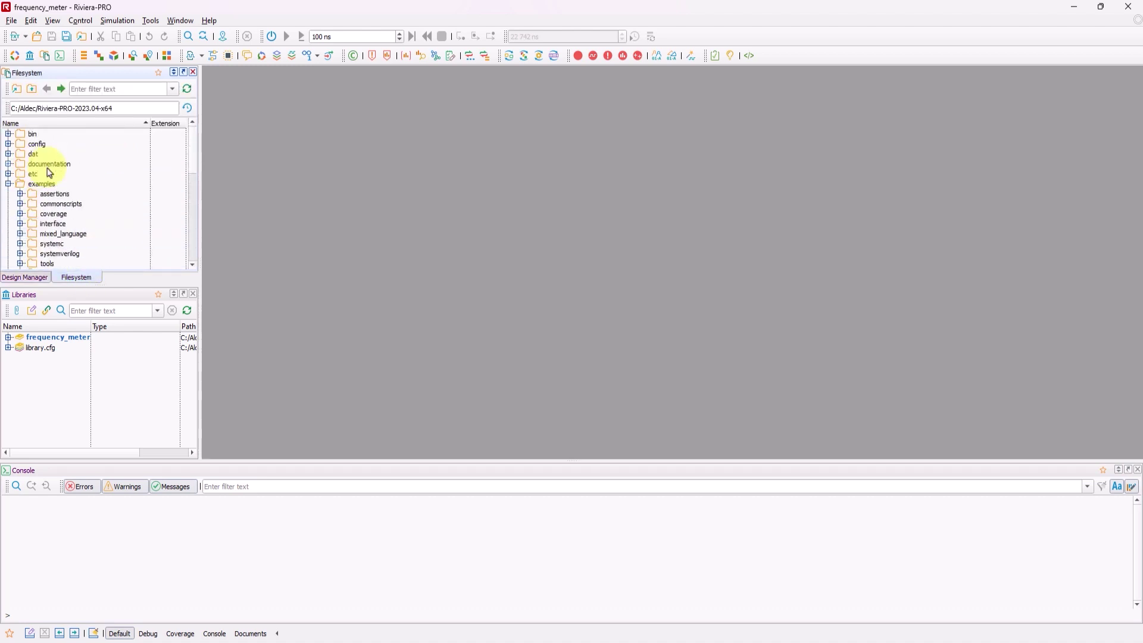
click(42, 184)
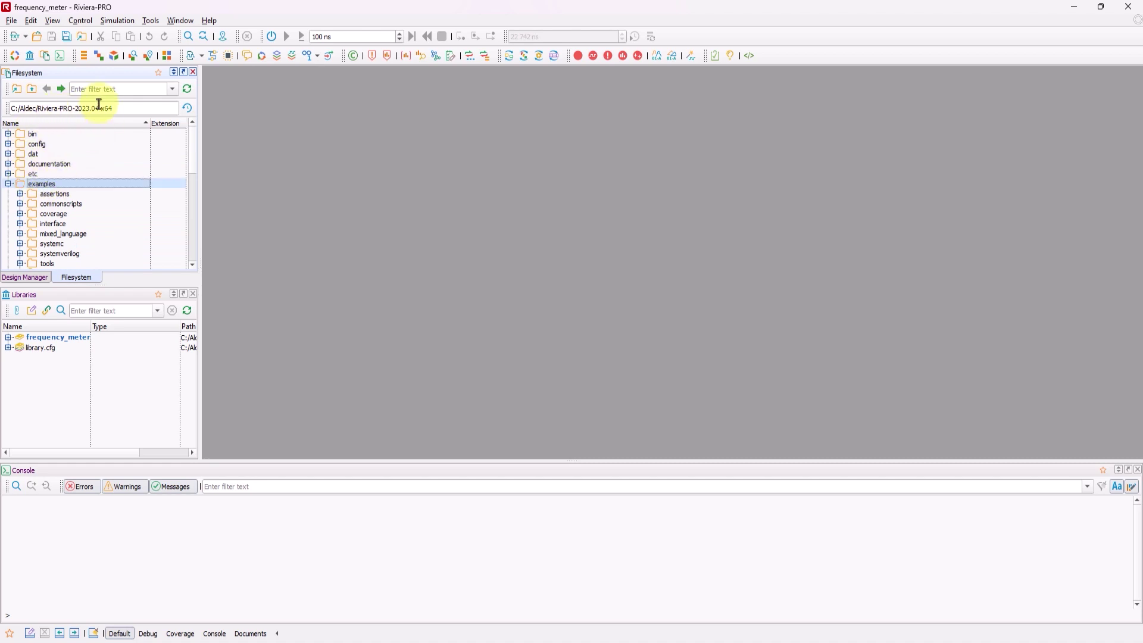
Return to the design manager and compile the frequency_meter design.
click(23, 277)
right_click(91, 130)
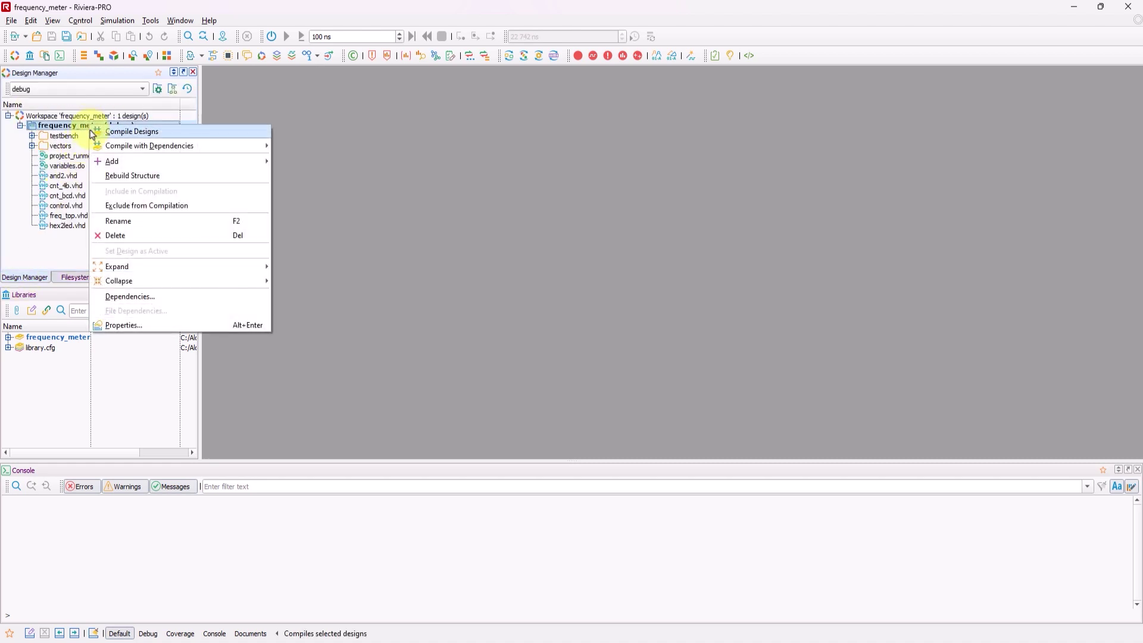
click(118, 132)
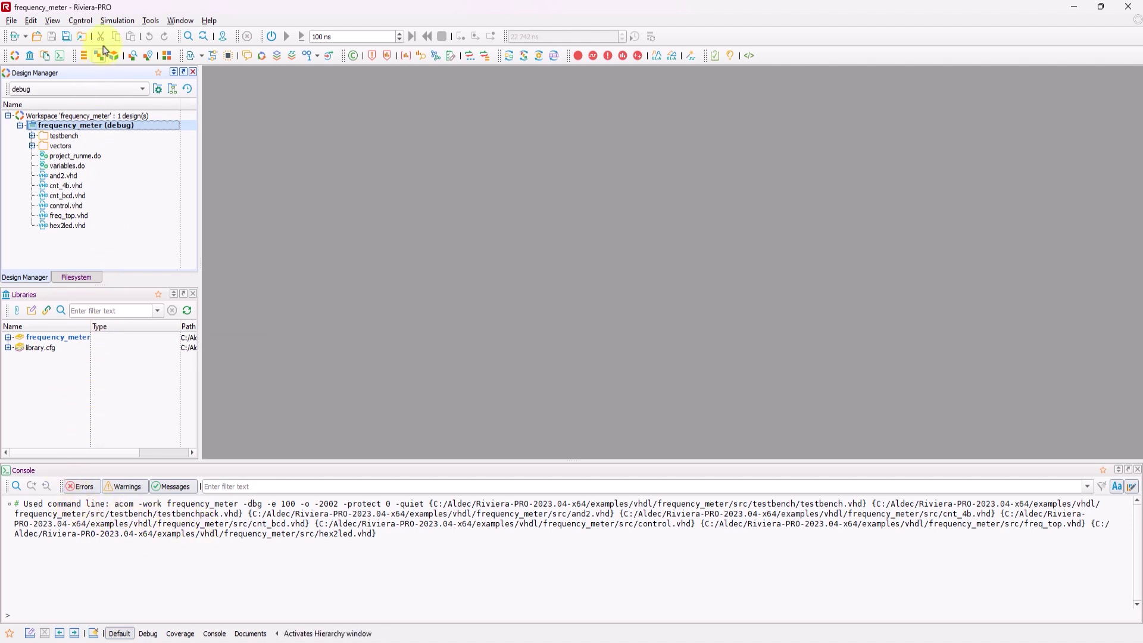
Initialize the simulation with testbench as the top-level unit and switch to the Debug layout.
click(117, 21)
click(130, 48)
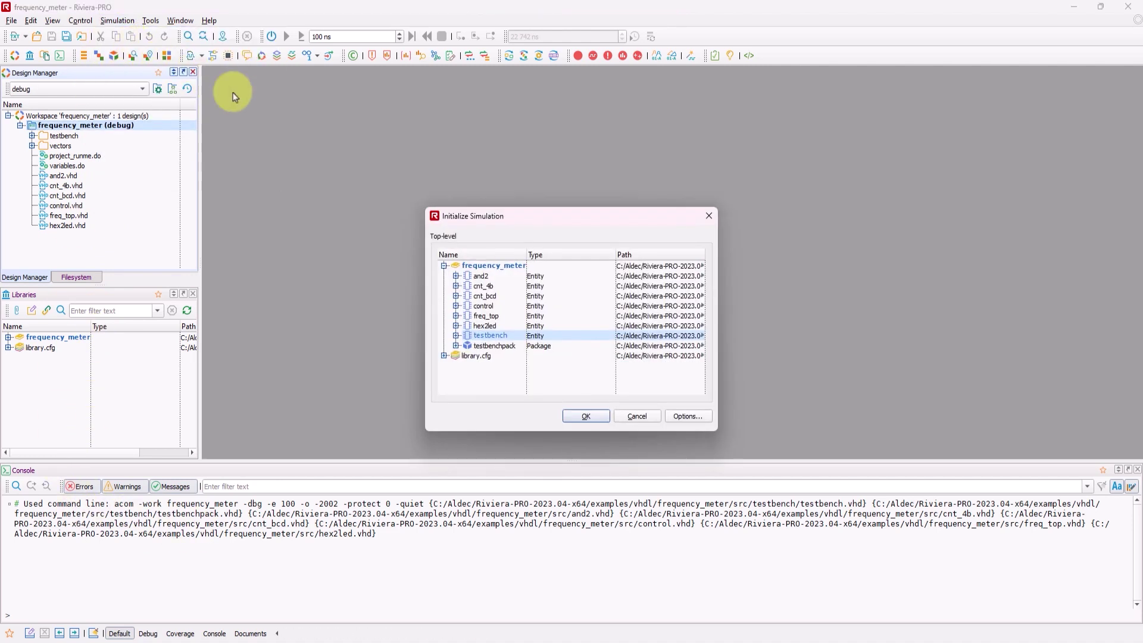
click(481, 337)
click(583, 416)
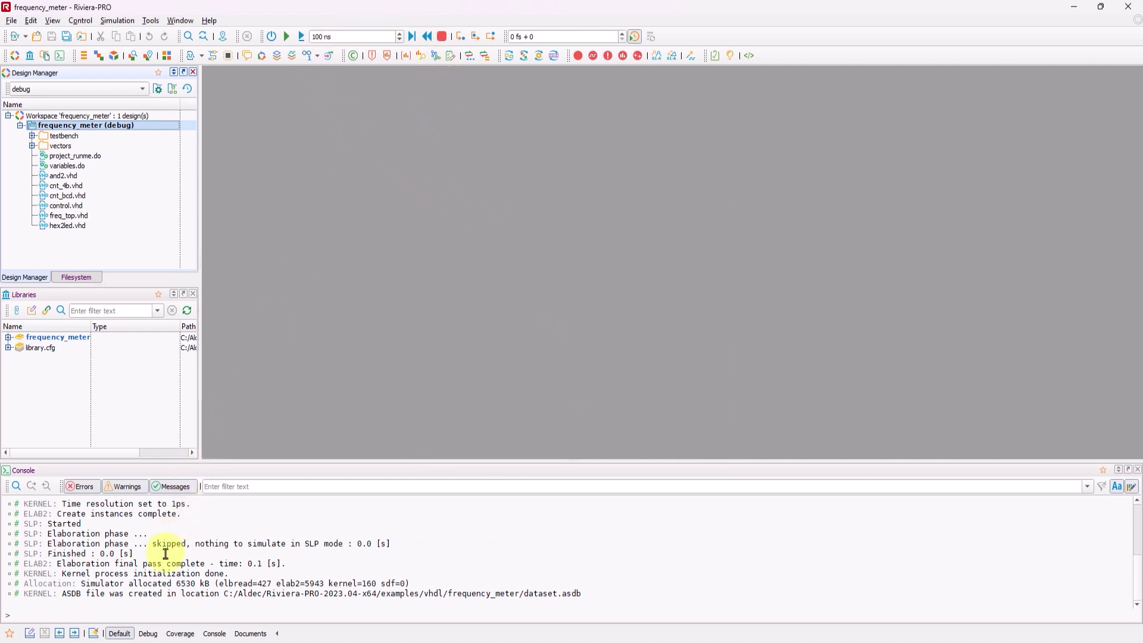
click(148, 633)
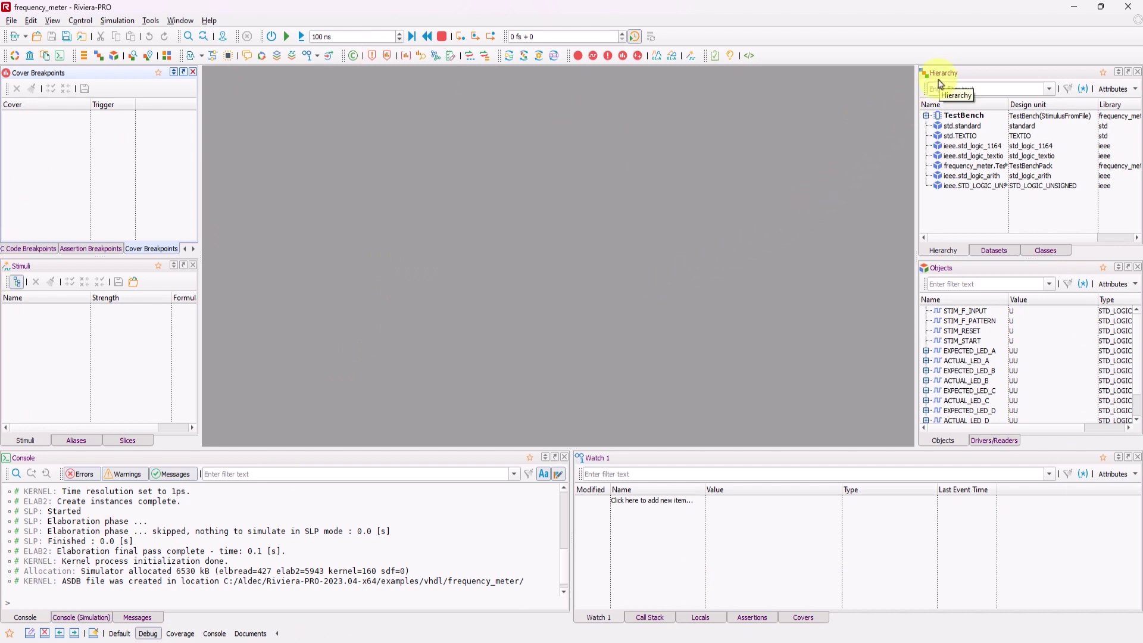
Look through the Hierarchy, Datasets, Classes, Drivers/Readers and Objects views of the Debug layout.
click(927, 115)
click(937, 126)
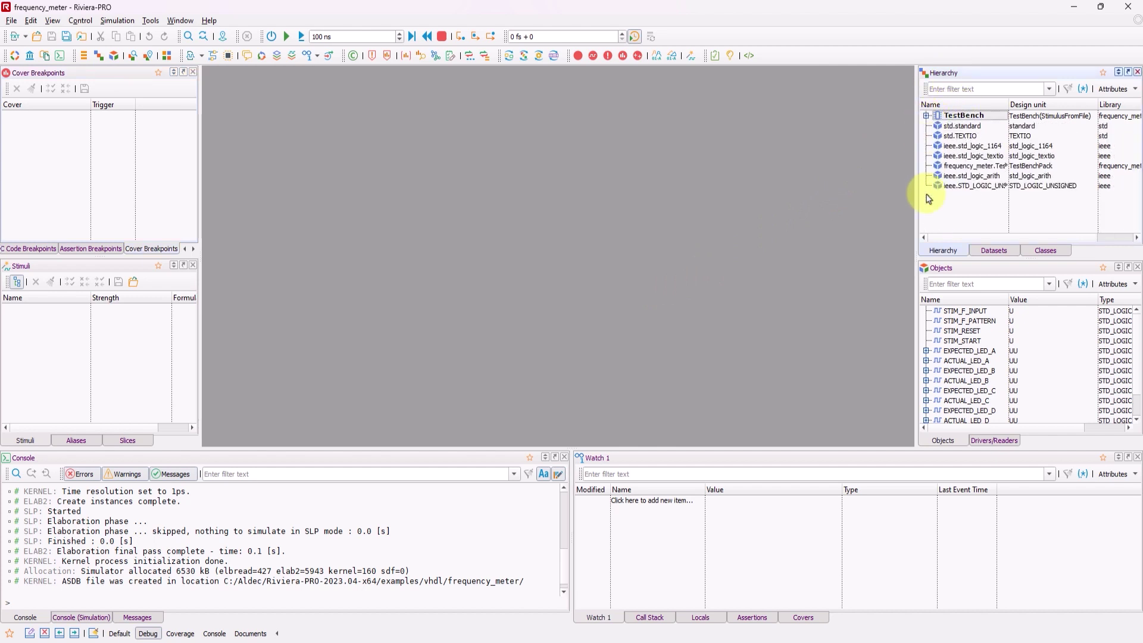
click(993, 250)
click(1047, 253)
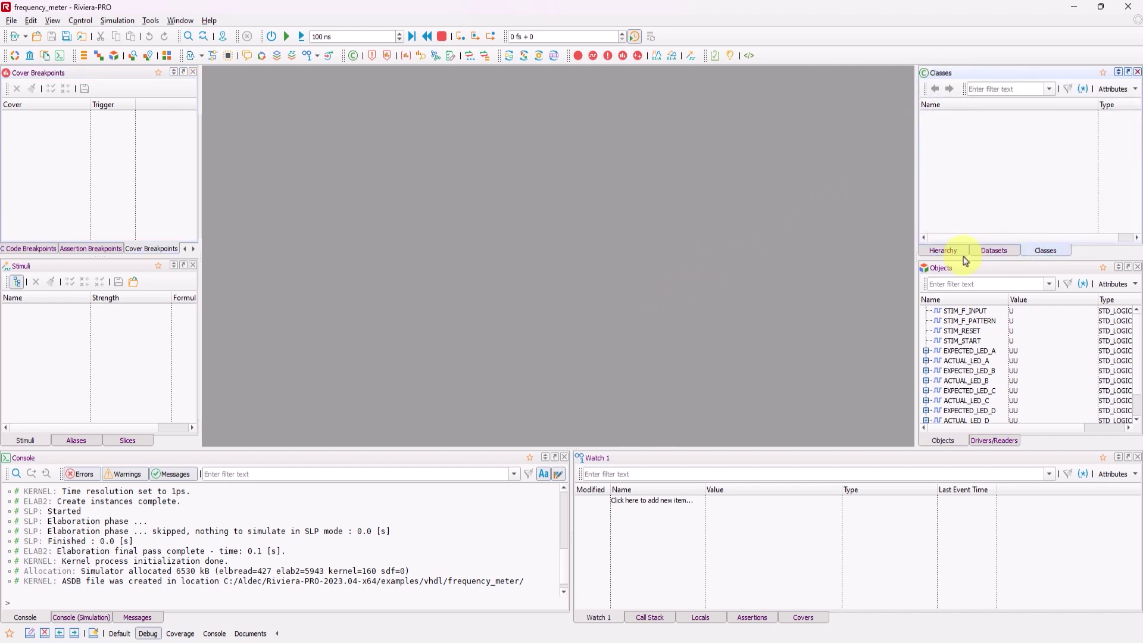
click(947, 253)
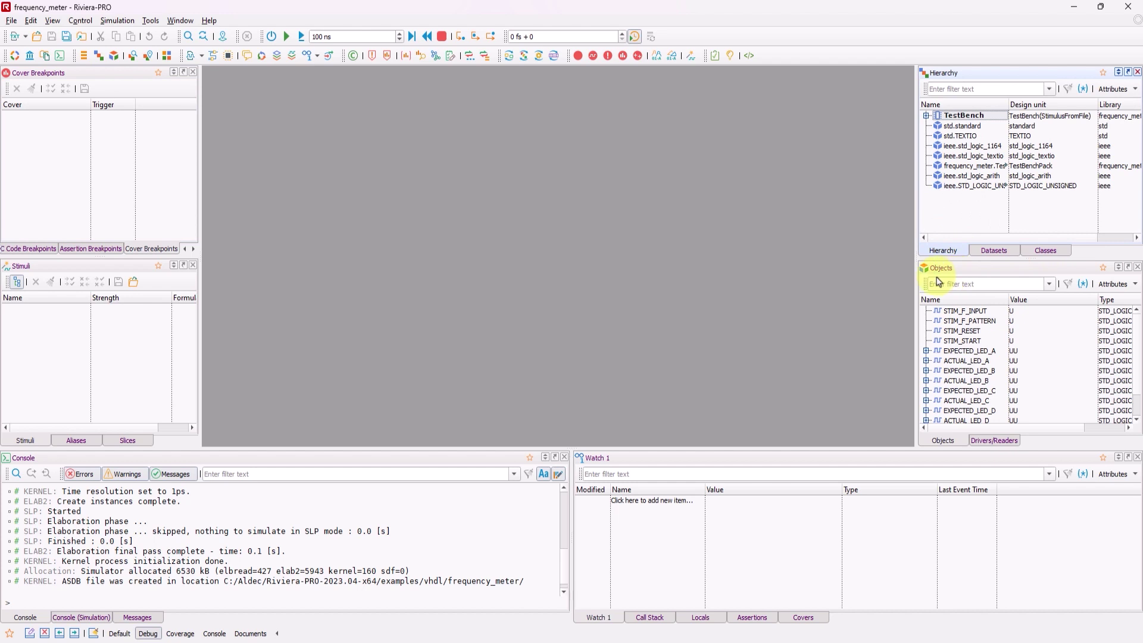
click(982, 443)
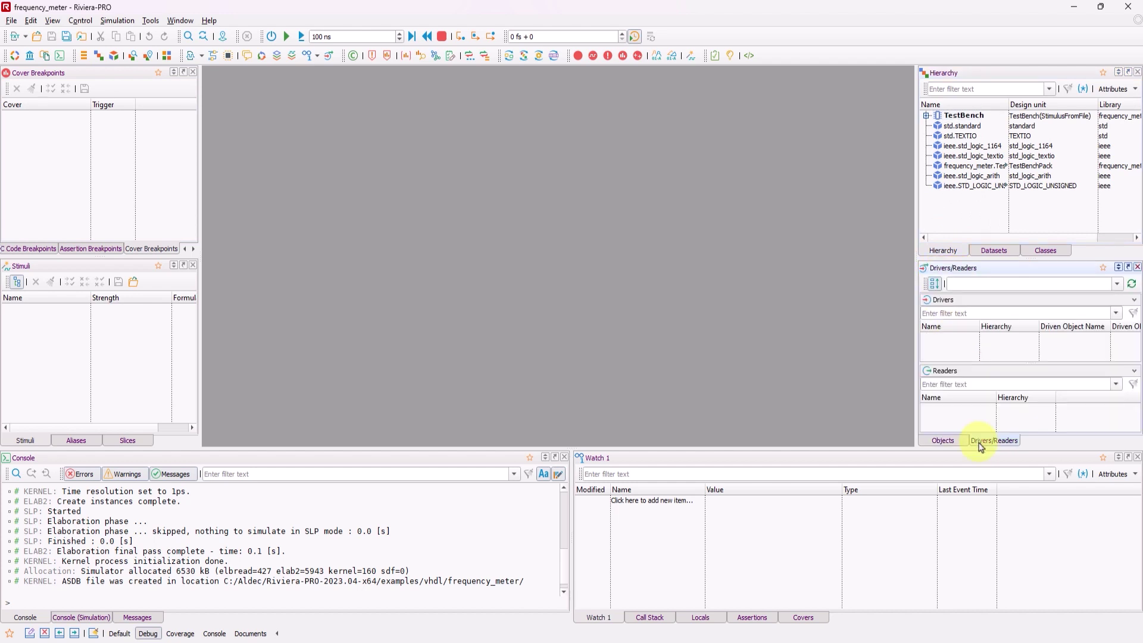
click(953, 441)
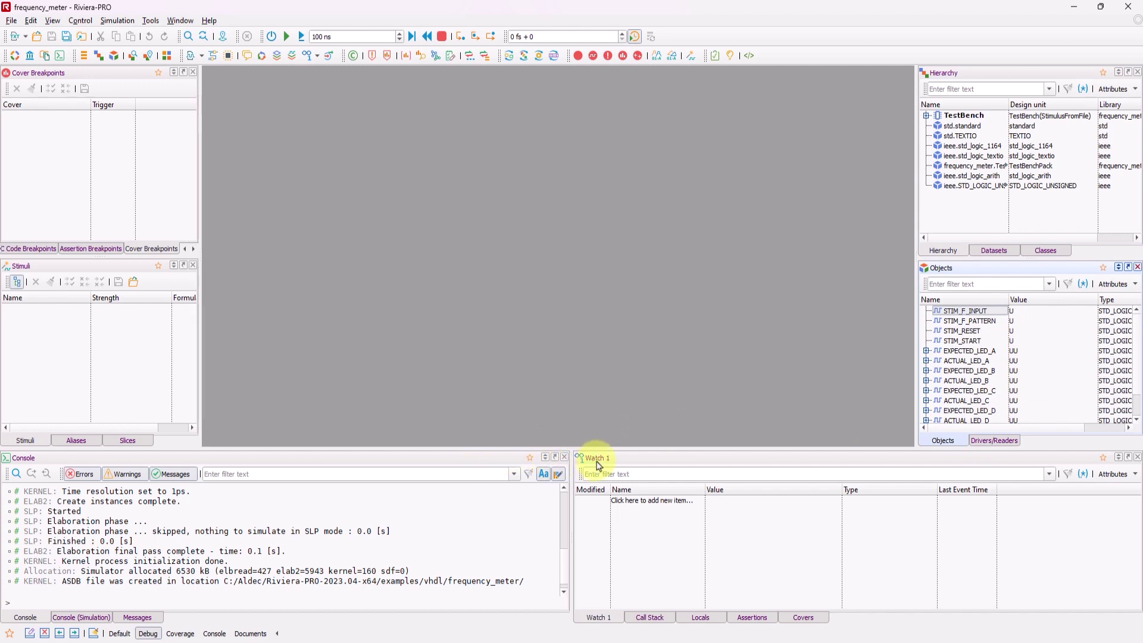
Look through the Call Stack, Locals, Assertions, Covers, Watch, breakpoint, Aliases and Slices views.
click(651, 619)
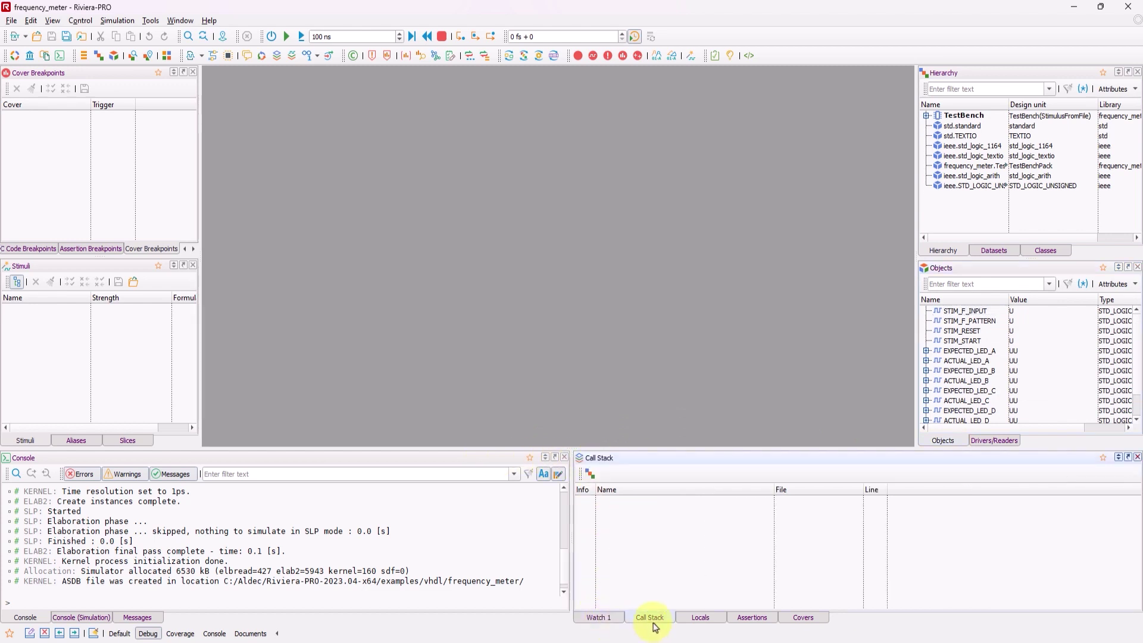
click(690, 622)
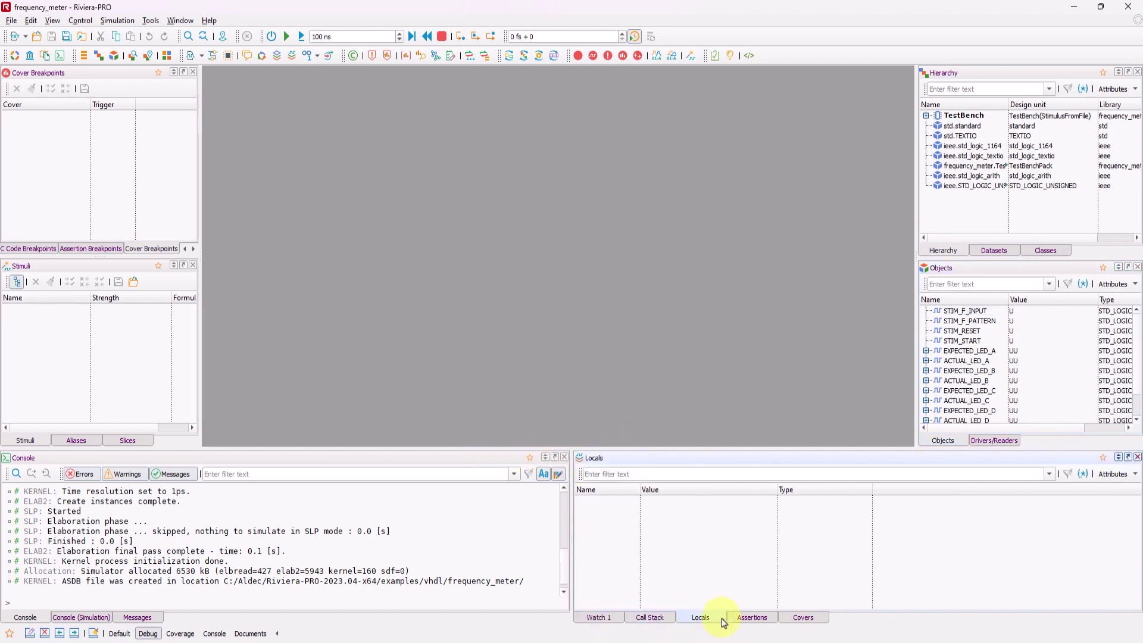
click(740, 619)
click(805, 622)
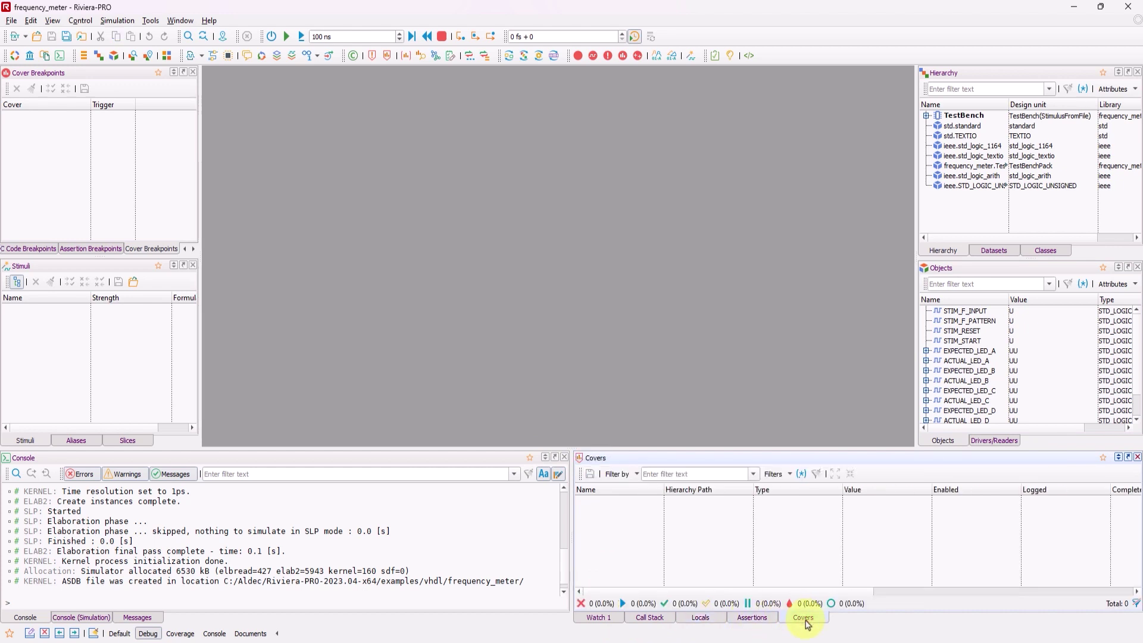
click(603, 620)
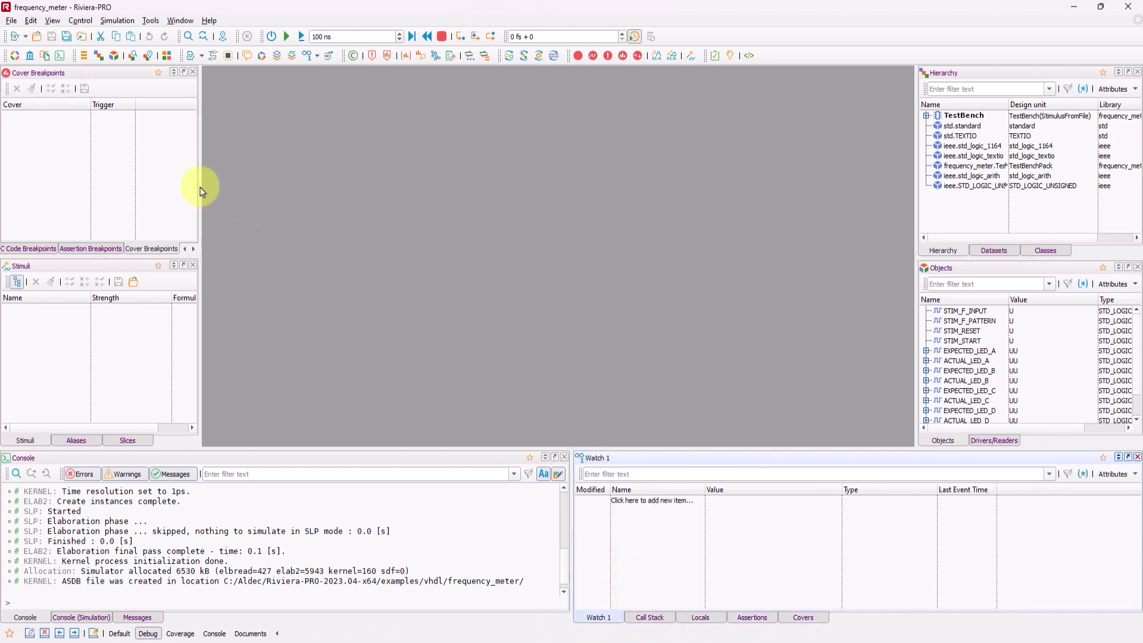
click(192, 250)
click(192, 250)
click(120, 249)
click(97, 250)
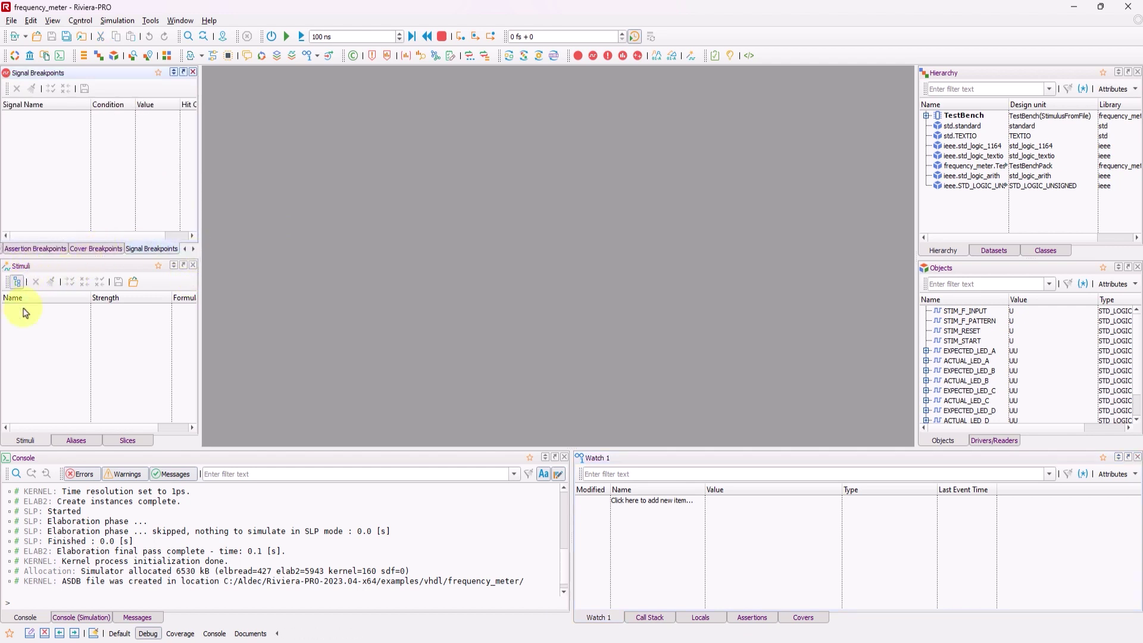
click(73, 441)
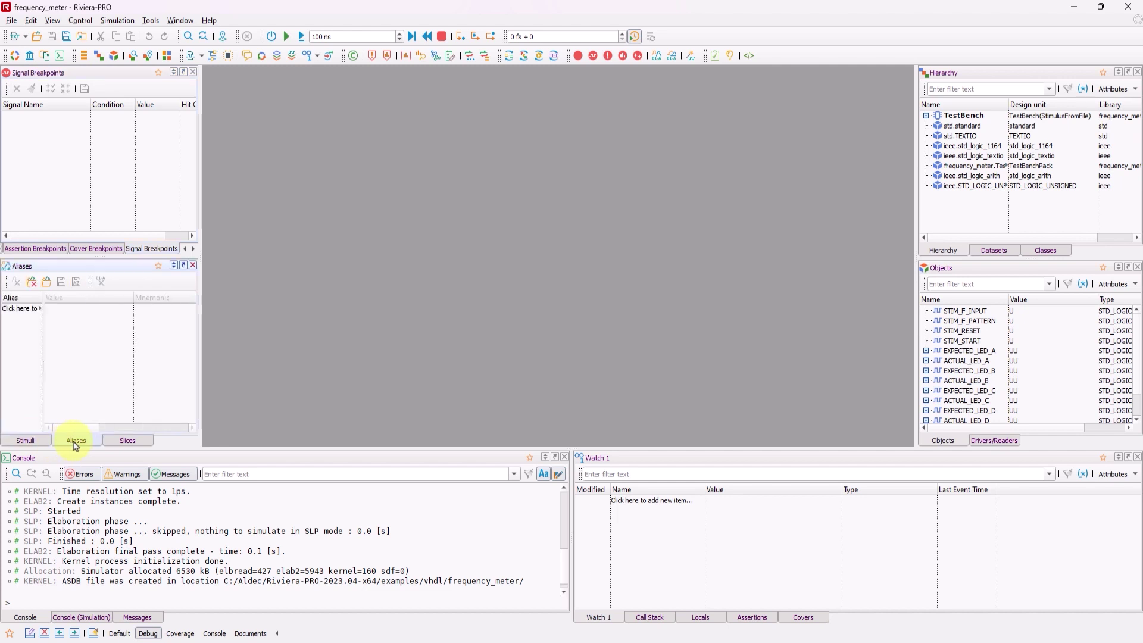
click(128, 447)
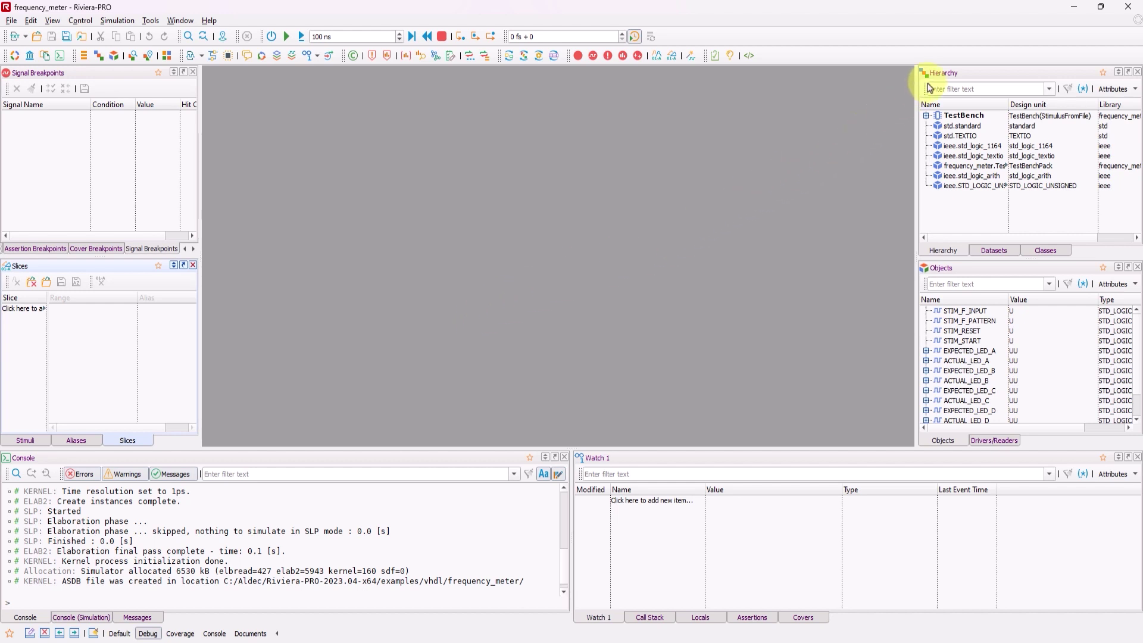
Expand TestBench in the hierarchy and examine the objects of the UUT, U0 and U1 instances.
click(927, 116)
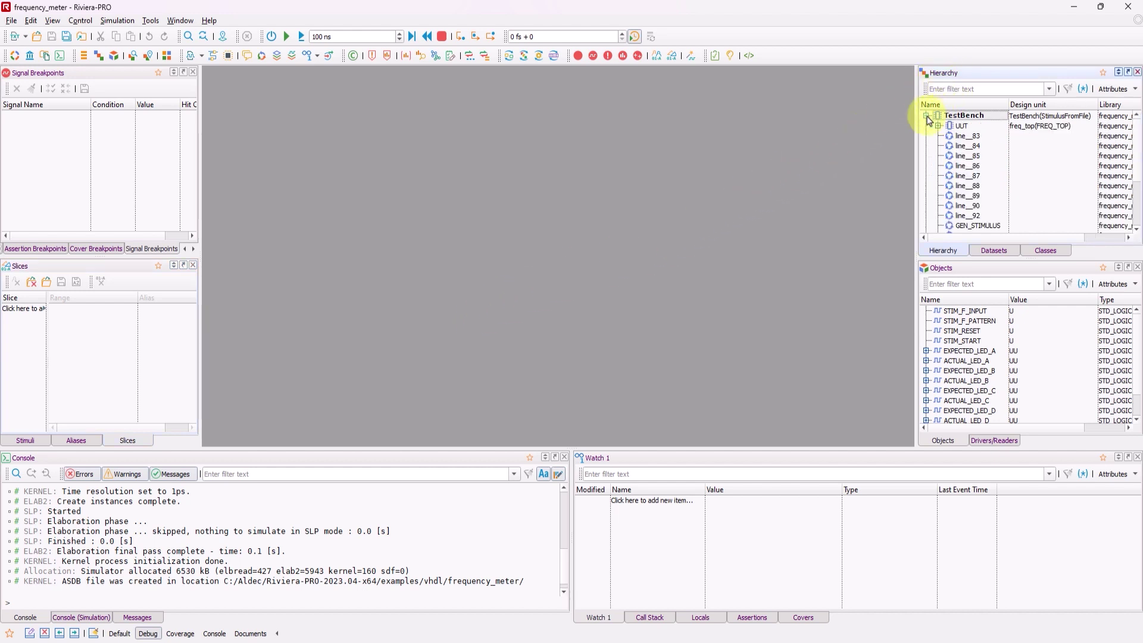
click(962, 127)
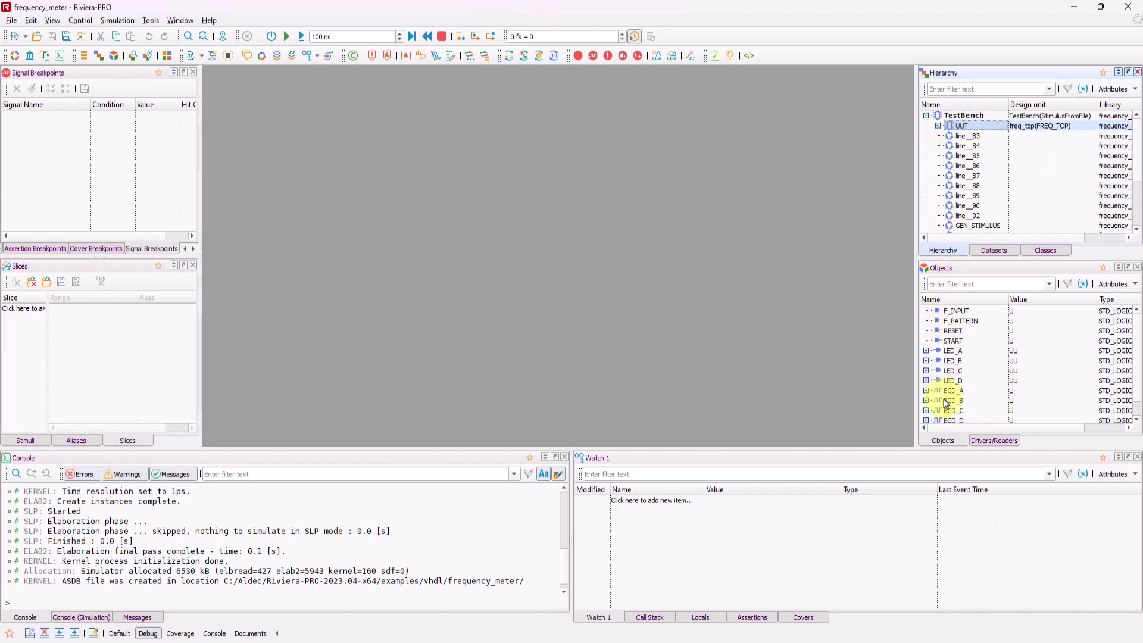
click(939, 127)
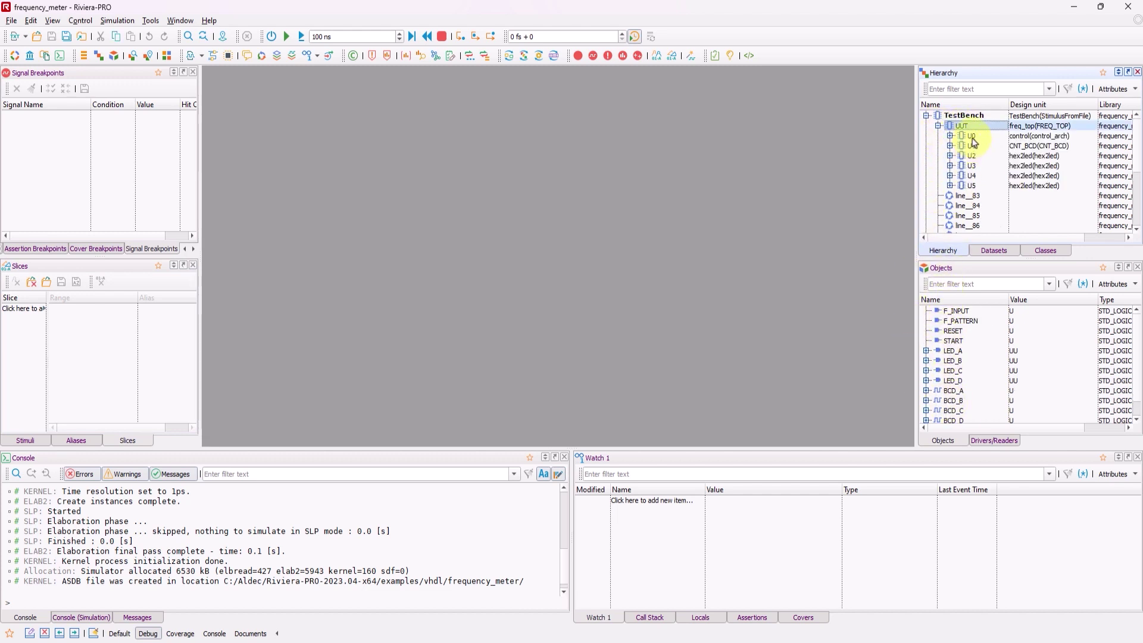
click(969, 135)
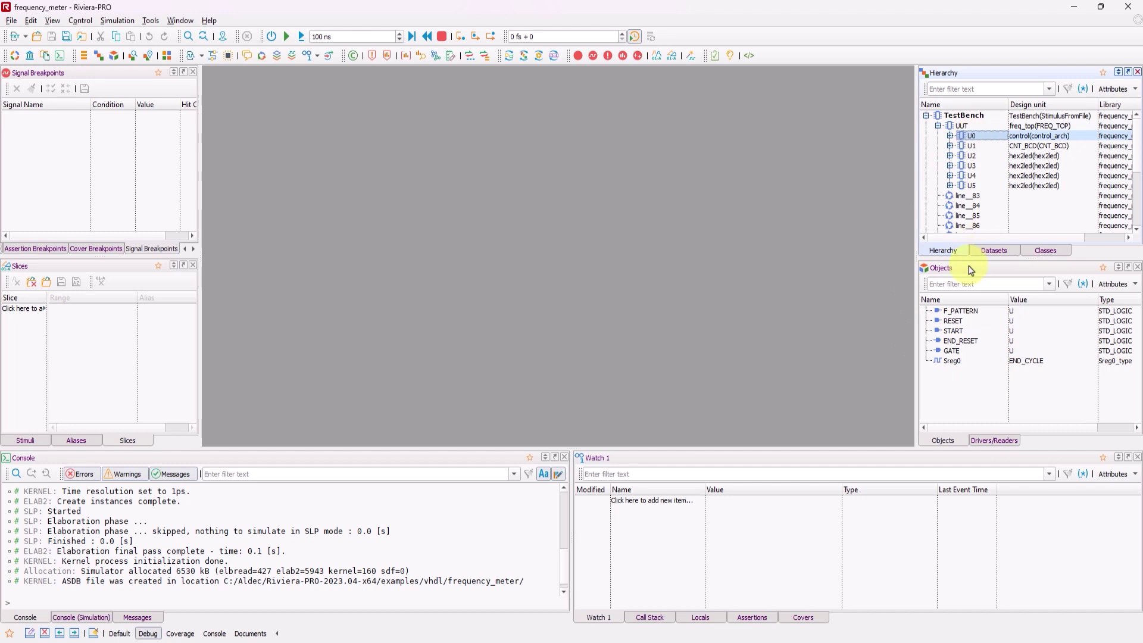
click(970, 146)
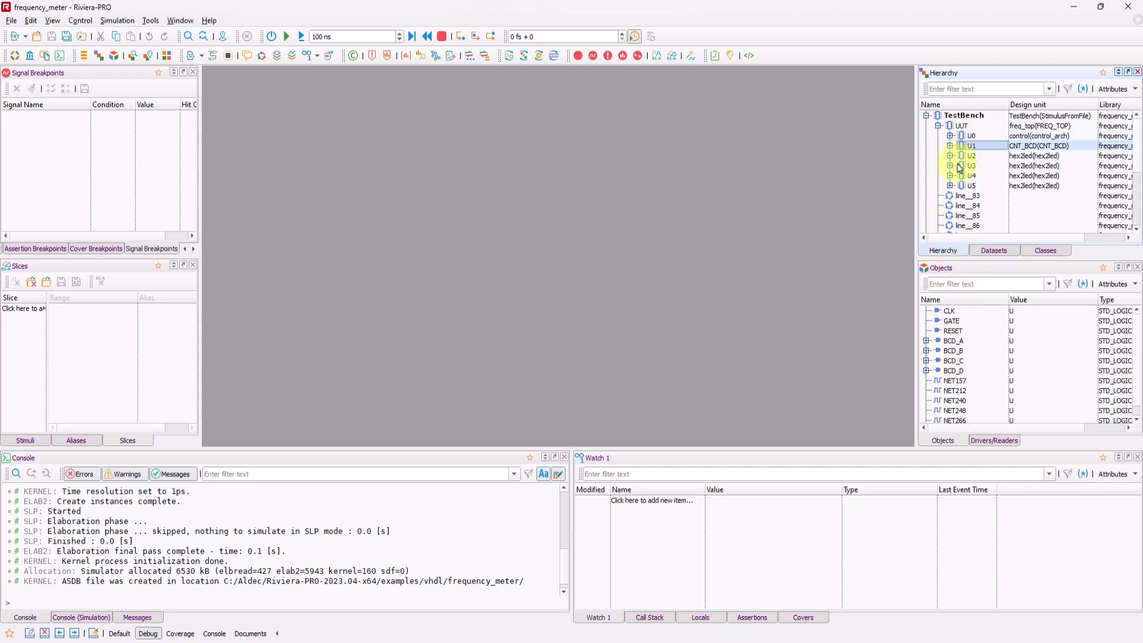
click(939, 125)
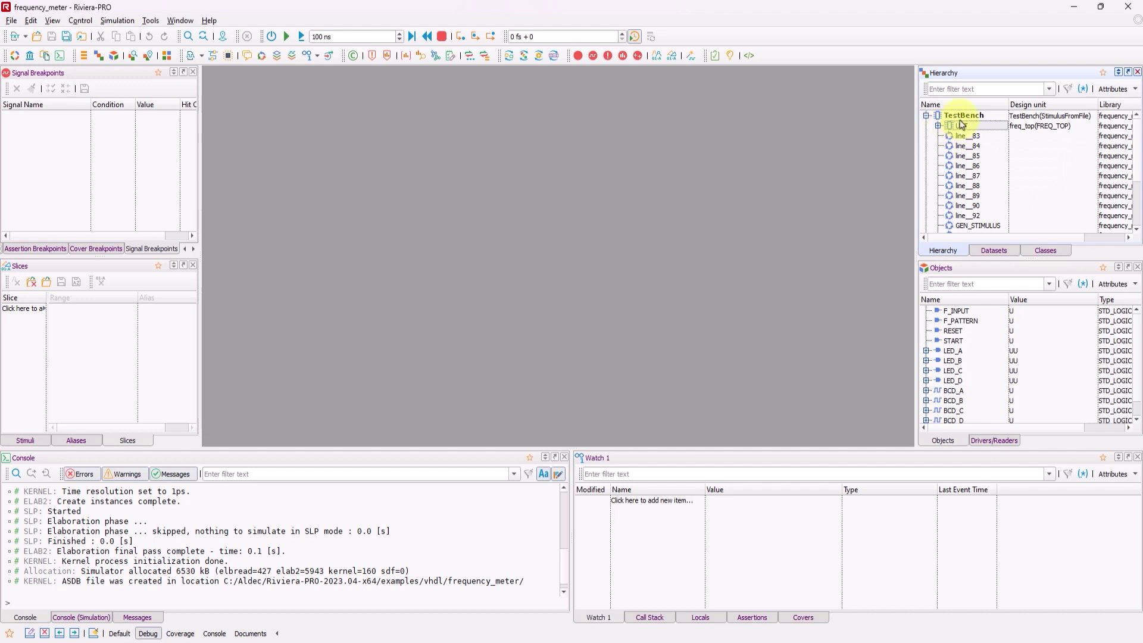
Add the TestBench signals recursively to a new waveform.
click(961, 117)
right_click(961, 121)
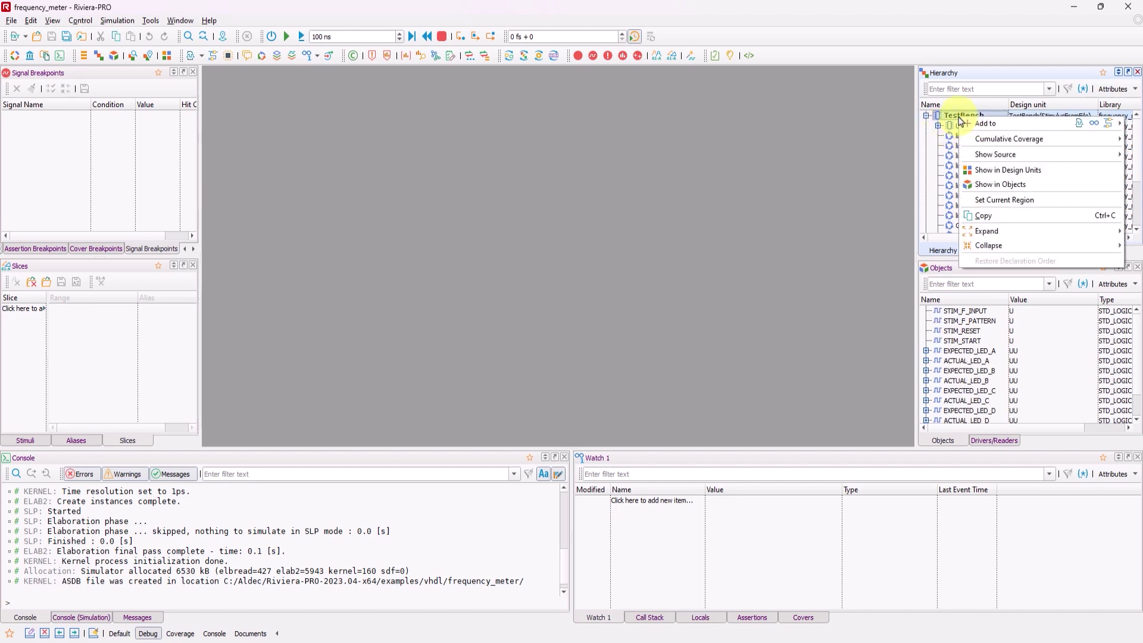
mouse_move(993, 127)
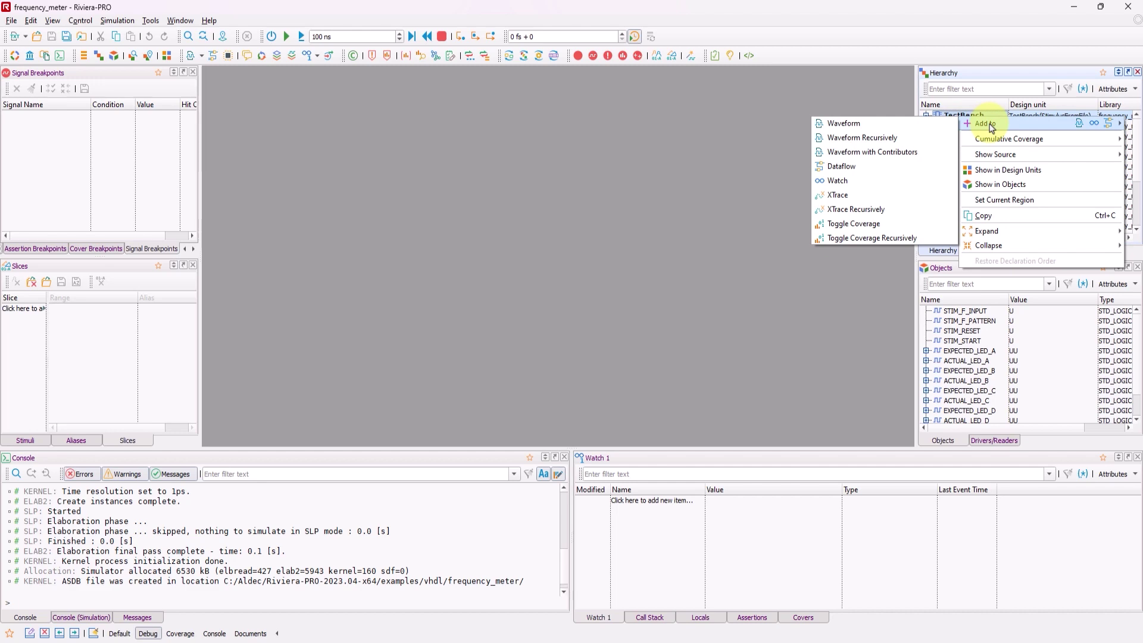
click(877, 142)
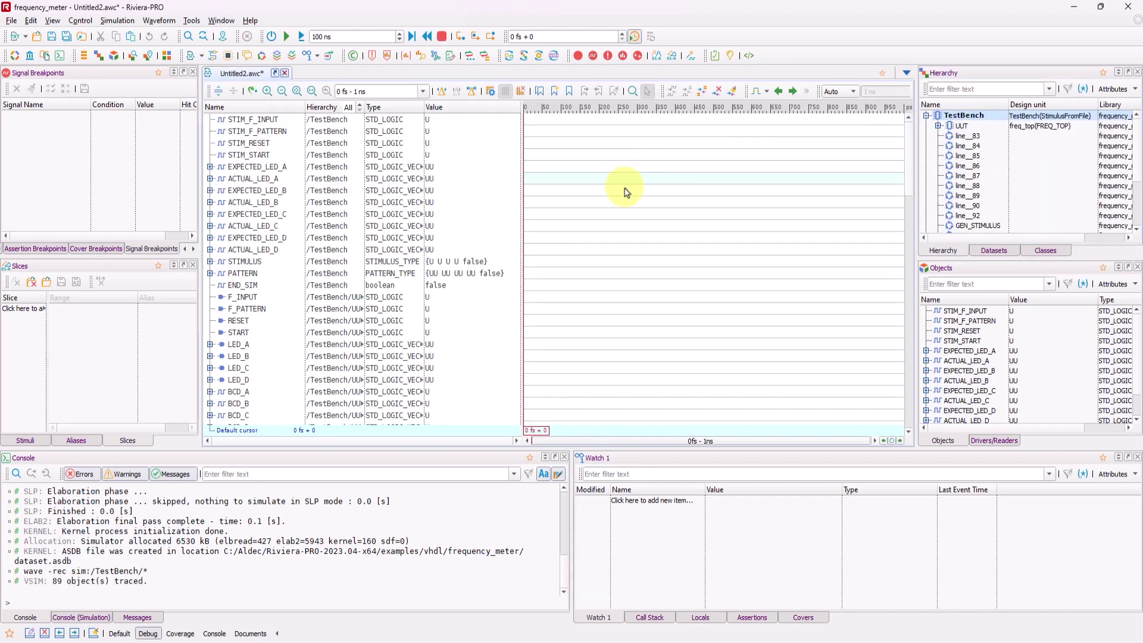
Examine the signals listed in the waveform against the UUT's subinstances in the hierarchy.
scroll(357, 172, down, 8)
scroll(369, 226, down, 12)
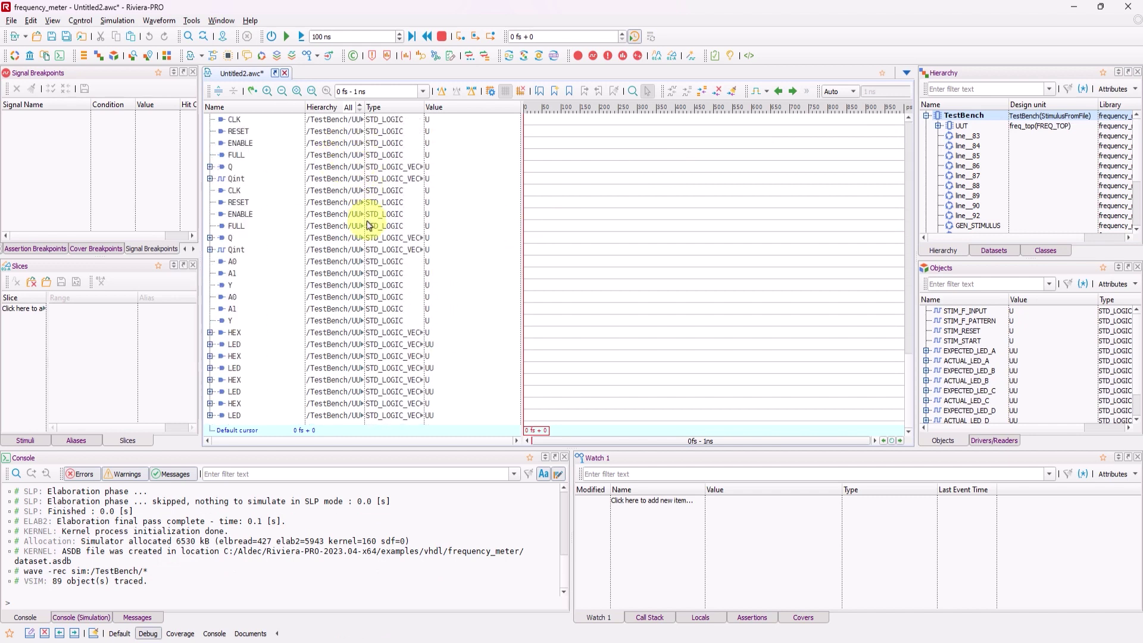
click(939, 131)
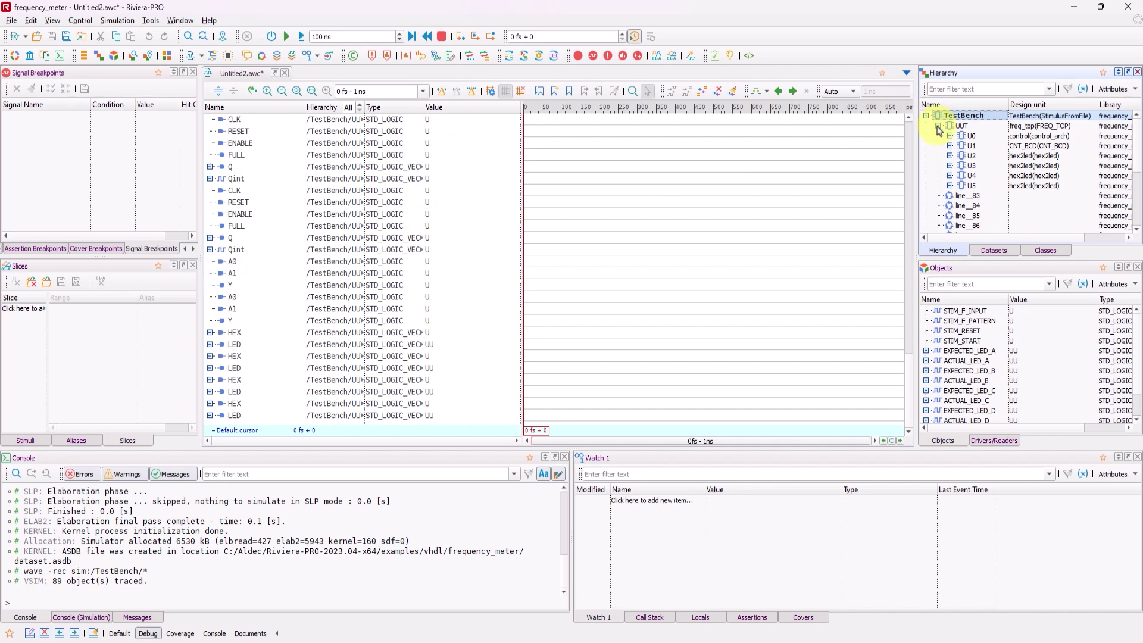
scroll(455, 222, up, 5)
scroll(458, 219, up, 10)
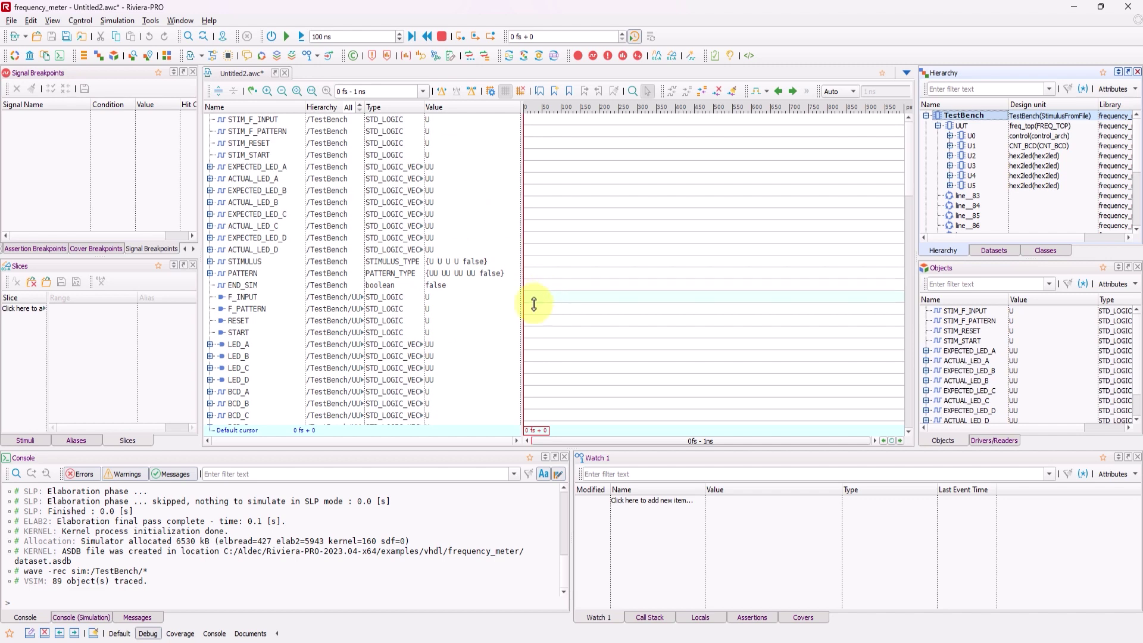
Switch to the Documents layout and look through the enlarged waveform's signal list.
click(255, 635)
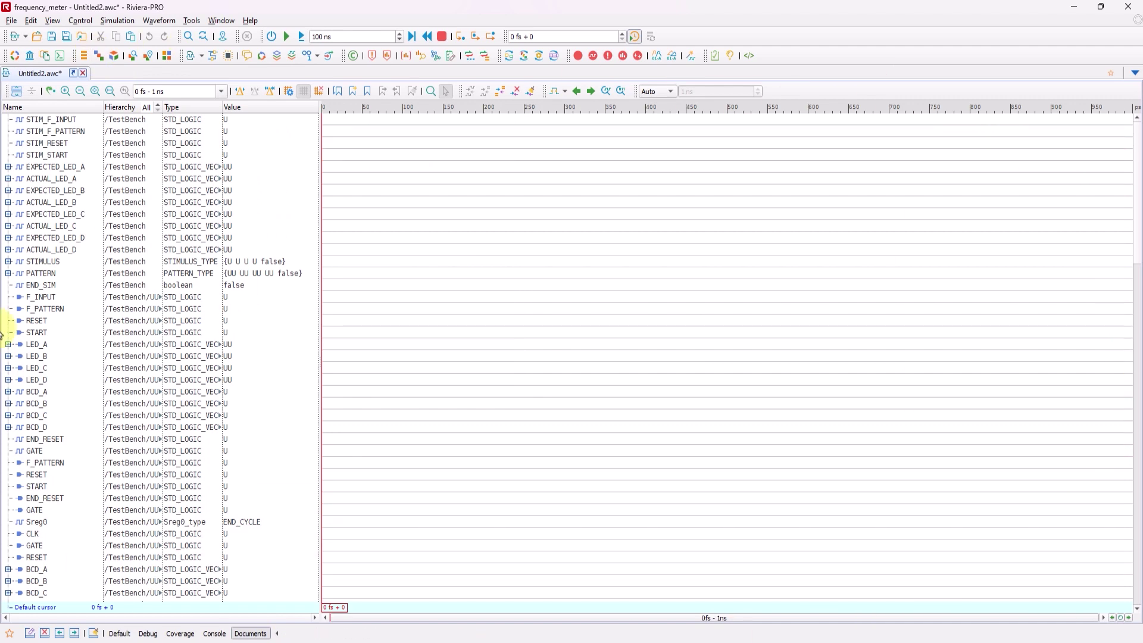
scroll(1023, 332, down, 10)
scroll(825, 334, up, 10)
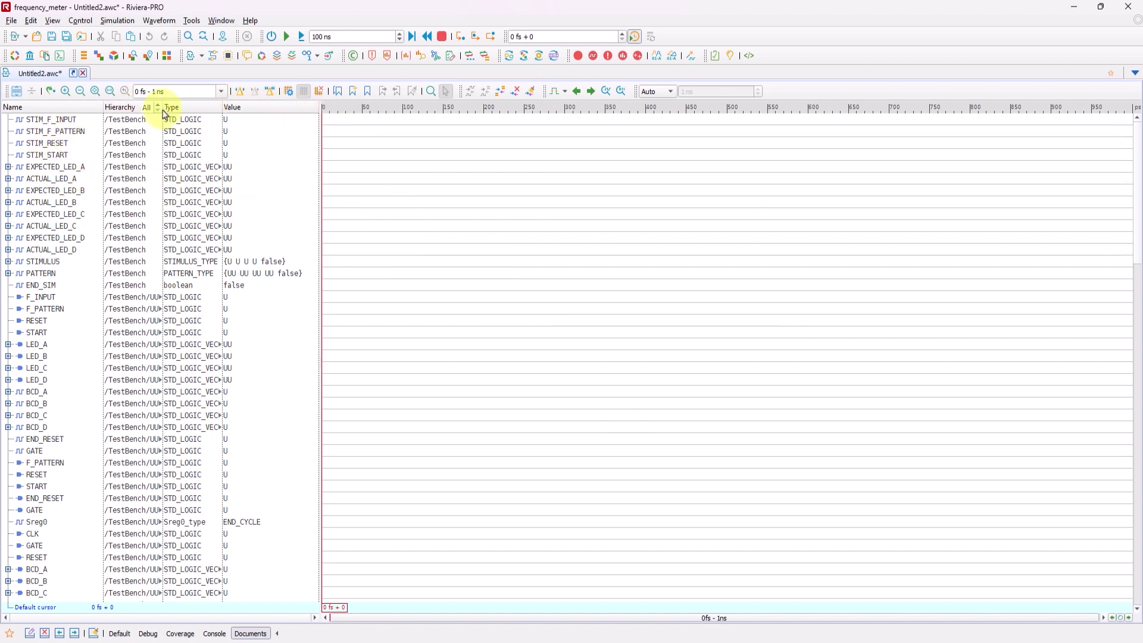
Add the Dataset column to the waveform's signal list and hide it again.
right_click(97, 113)
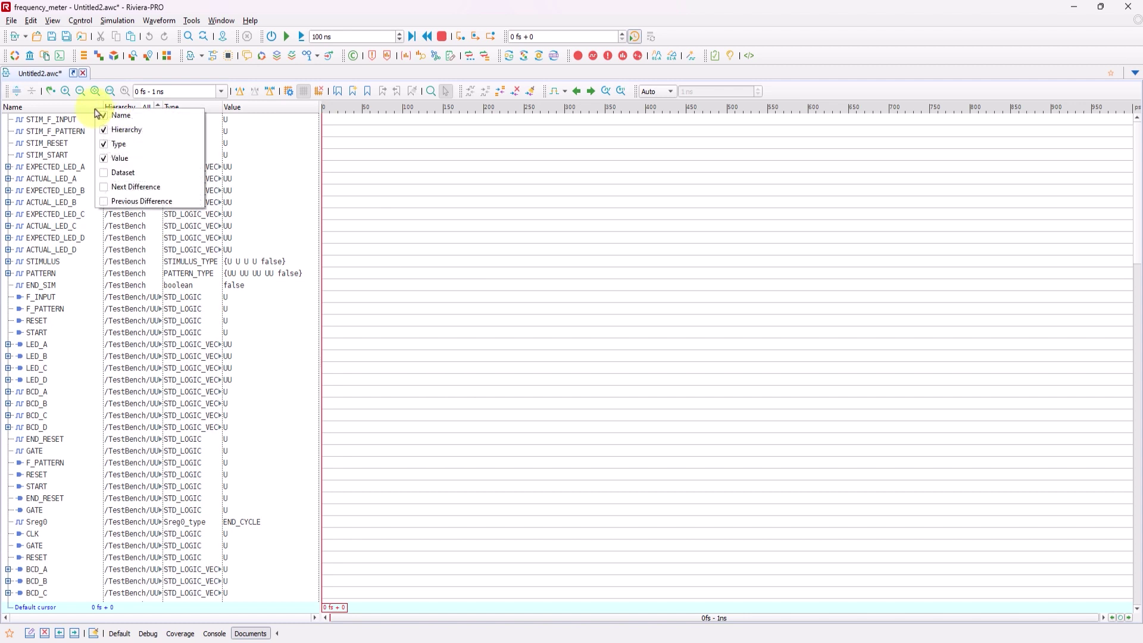
click(113, 172)
right_click(238, 112)
click(247, 172)
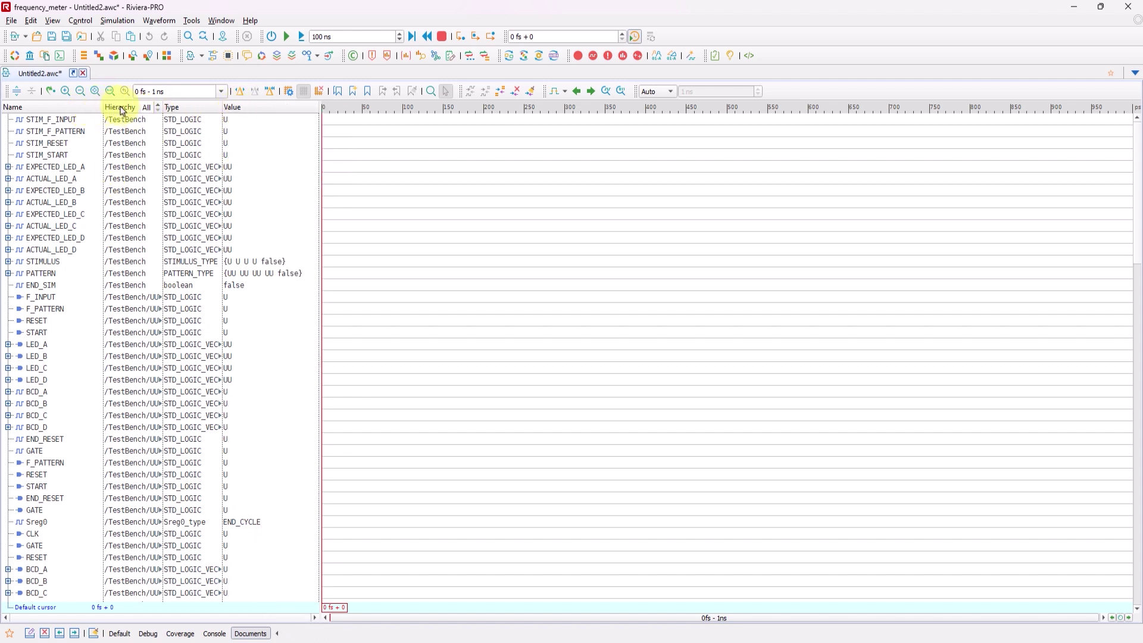
Sort the waveform's signals by Type and look through the reordered list.
click(181, 109)
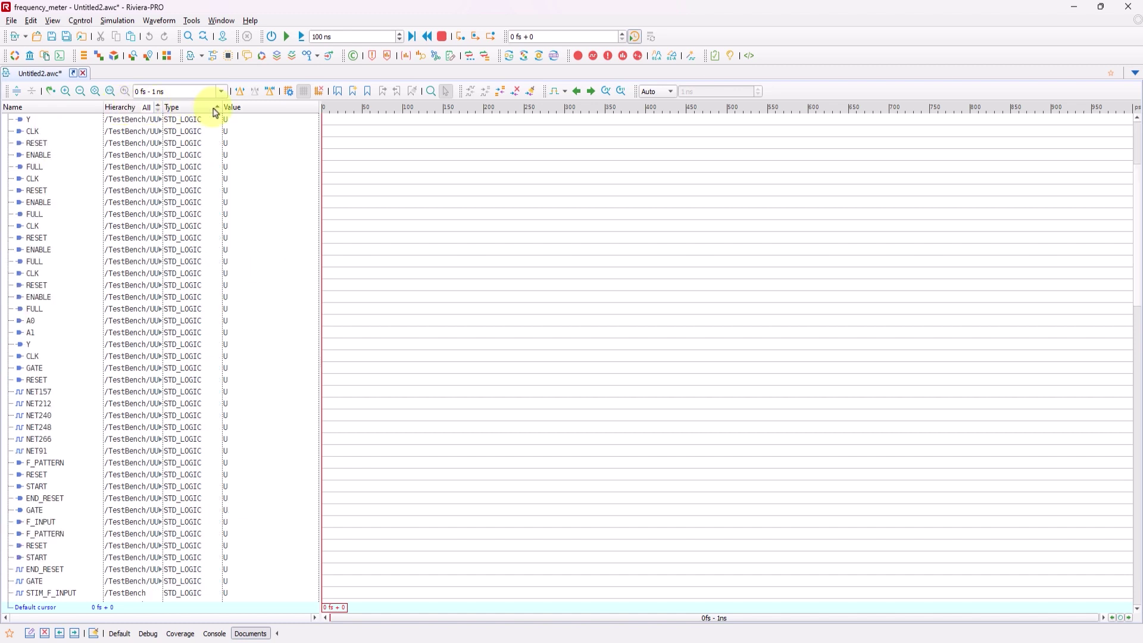
scroll(152, 182, down, 4)
scroll(152, 184, up, 6)
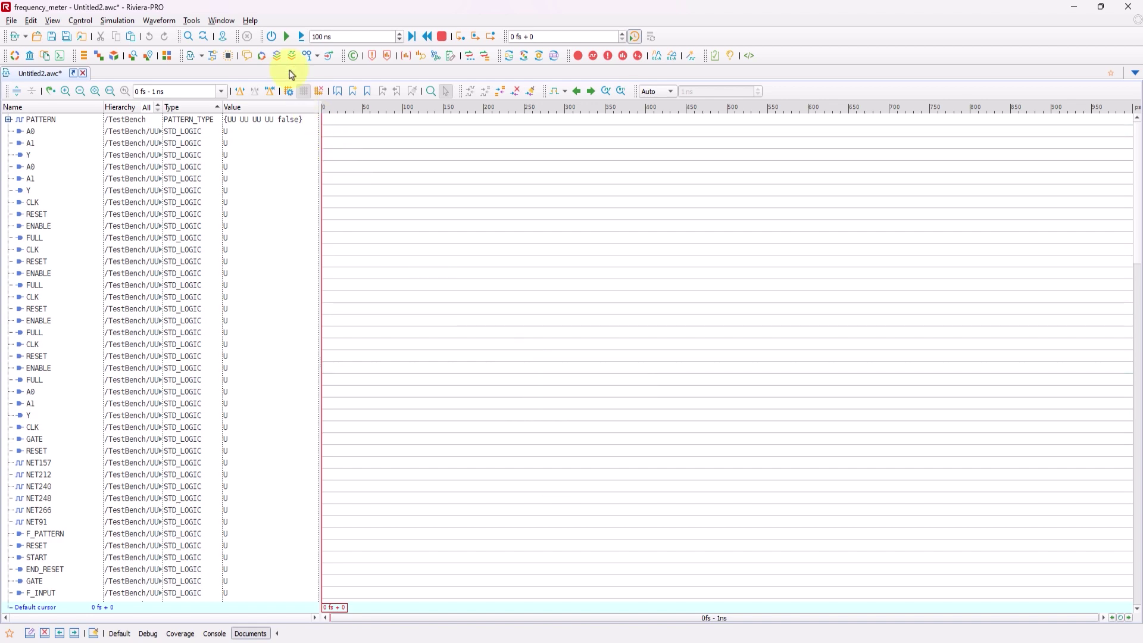
Run the simulation without a time limit and look through the waveforms recorded for all signals.
click(287, 39)
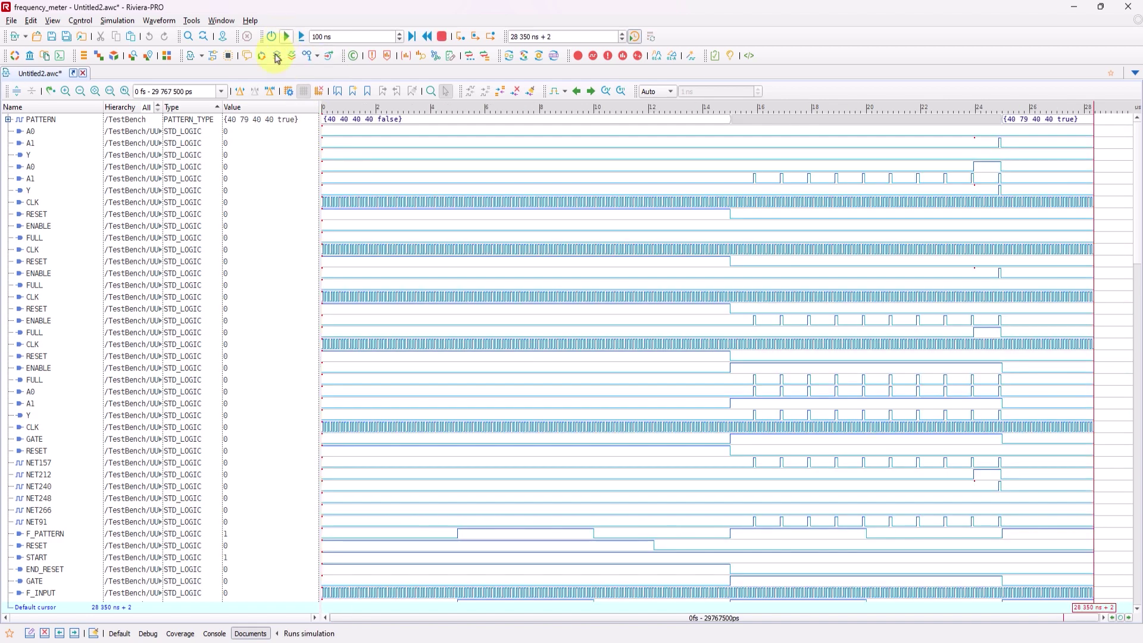
scroll(482, 234, down, 13)
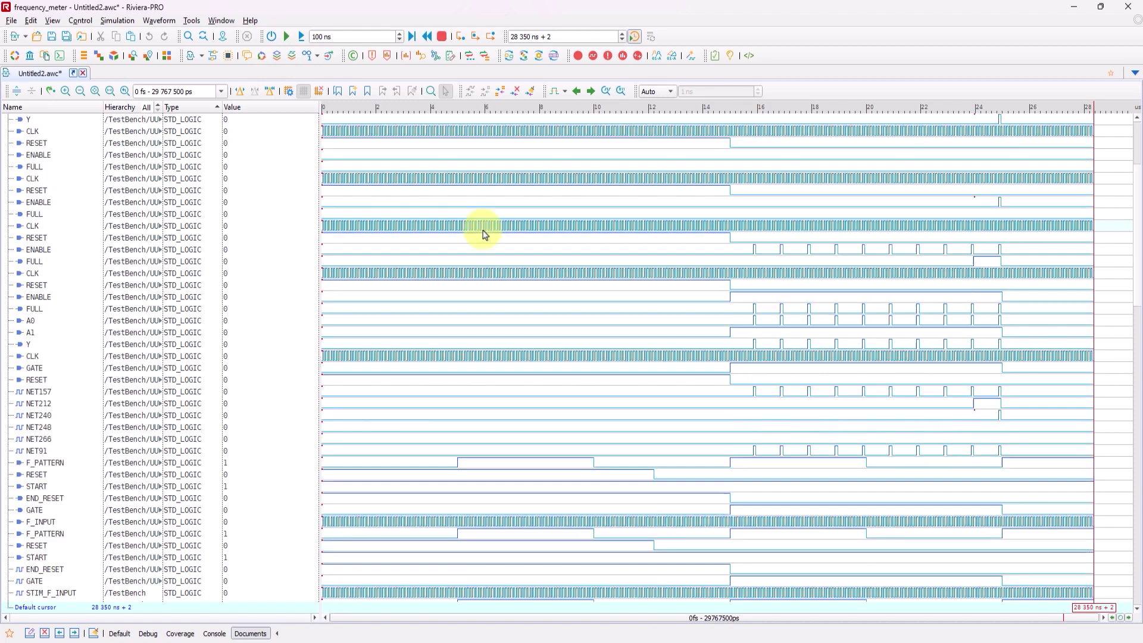
scroll(483, 234, down, 3)
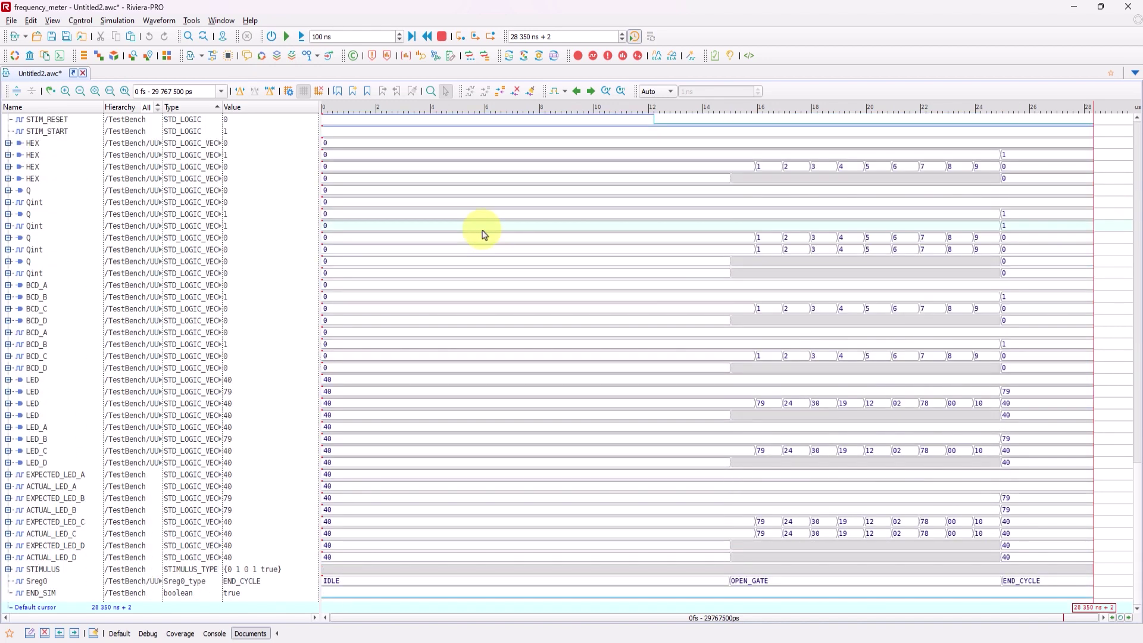
scroll(483, 237, up, 13)
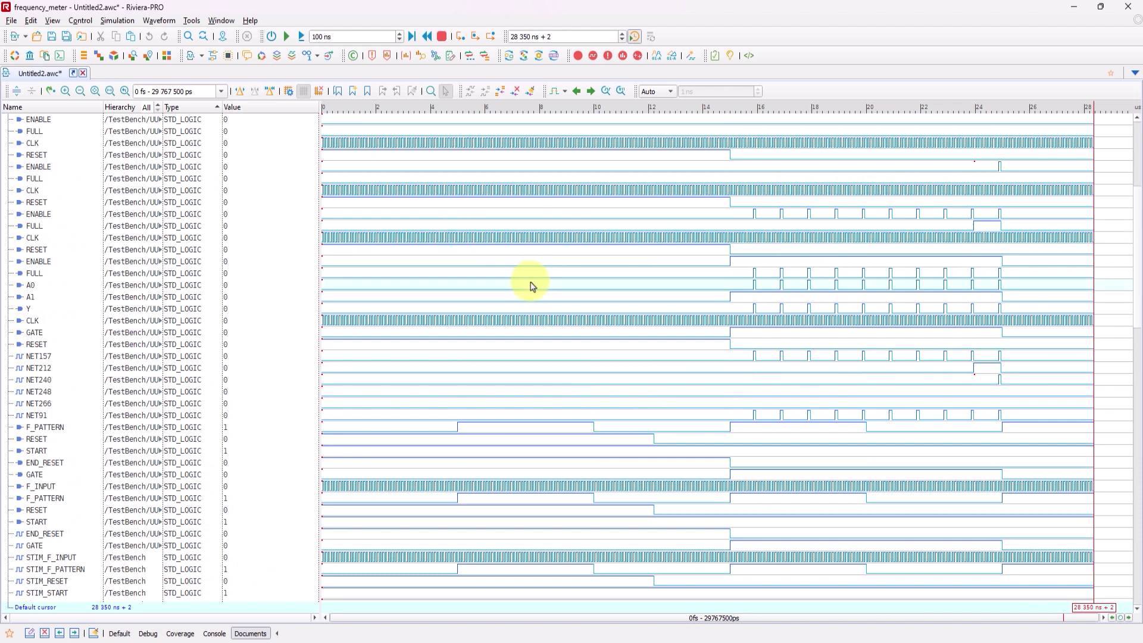
Zoom into the waveform ranges of about 15470–19160 ns and 16924–17398 ns, and fit the whole simulation back in view.
scroll(532, 286, up, 2)
scroll(531, 286, down, 2)
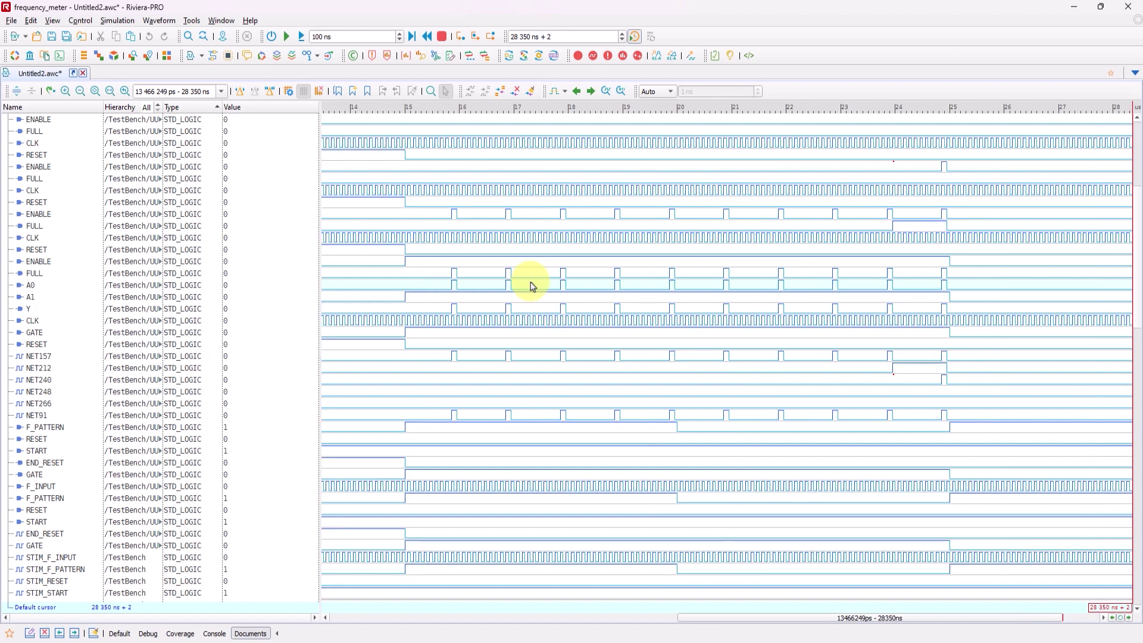
scroll(532, 286, up, 1)
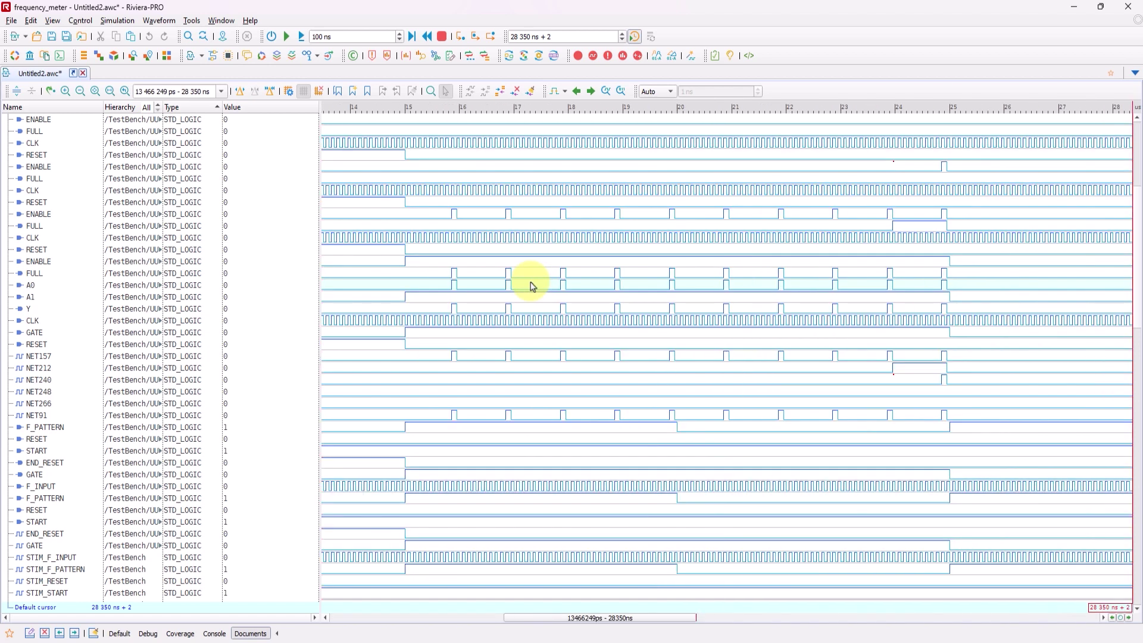
mouse_move(430, 279)
mouse_down()
mouse_move(630, 286)
mouse_move(636, 298)
mouse_up()
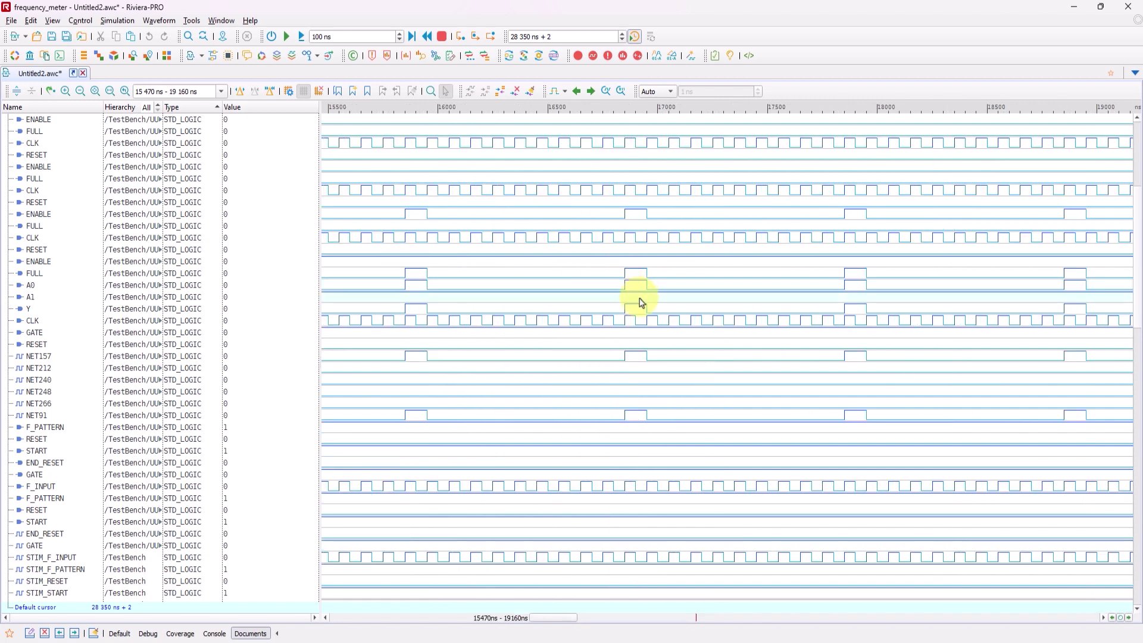
scroll(638, 302, down, 8)
drag(642, 334, 746, 336)
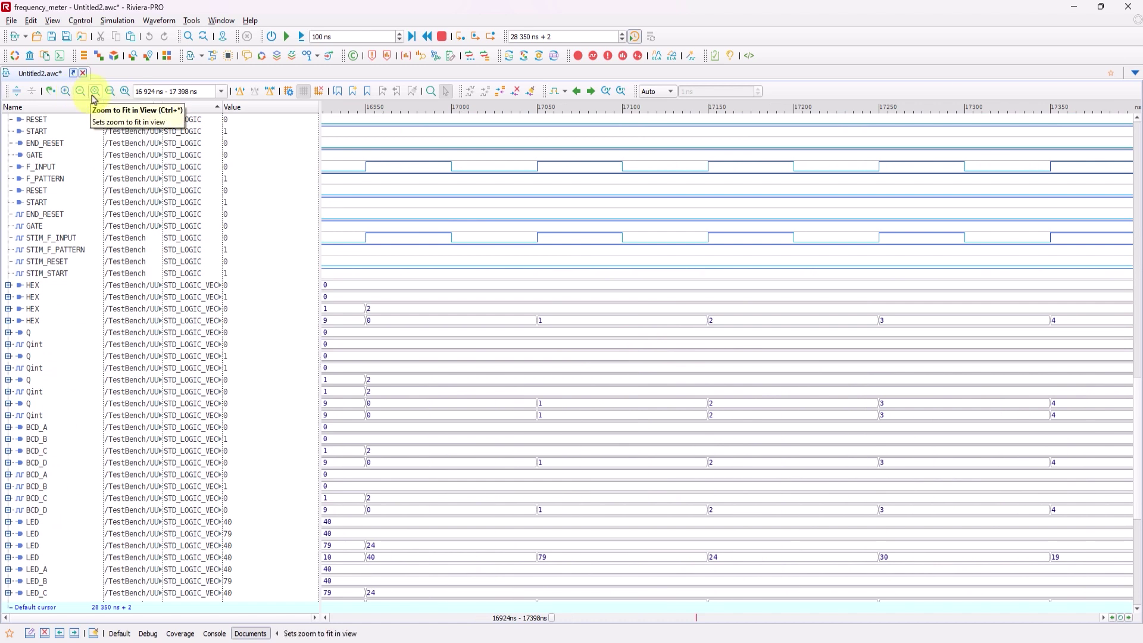
click(95, 92)
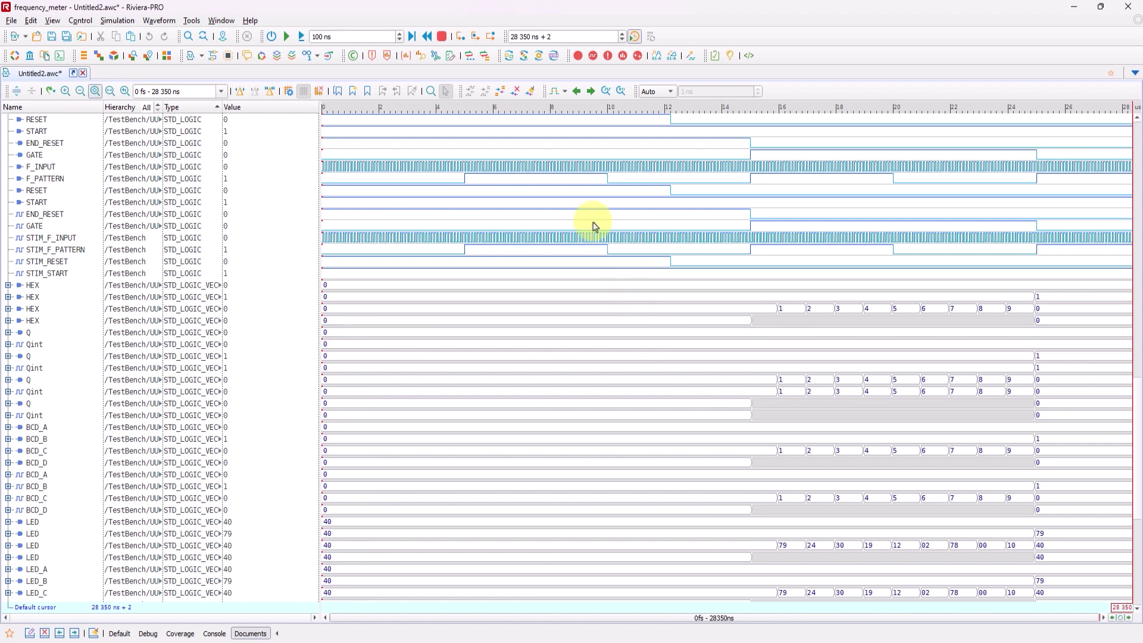
Magnify the range of about 15500–21180 ns in zoom mode, return to selection mode and fit the whole waveform in view.
click(432, 94)
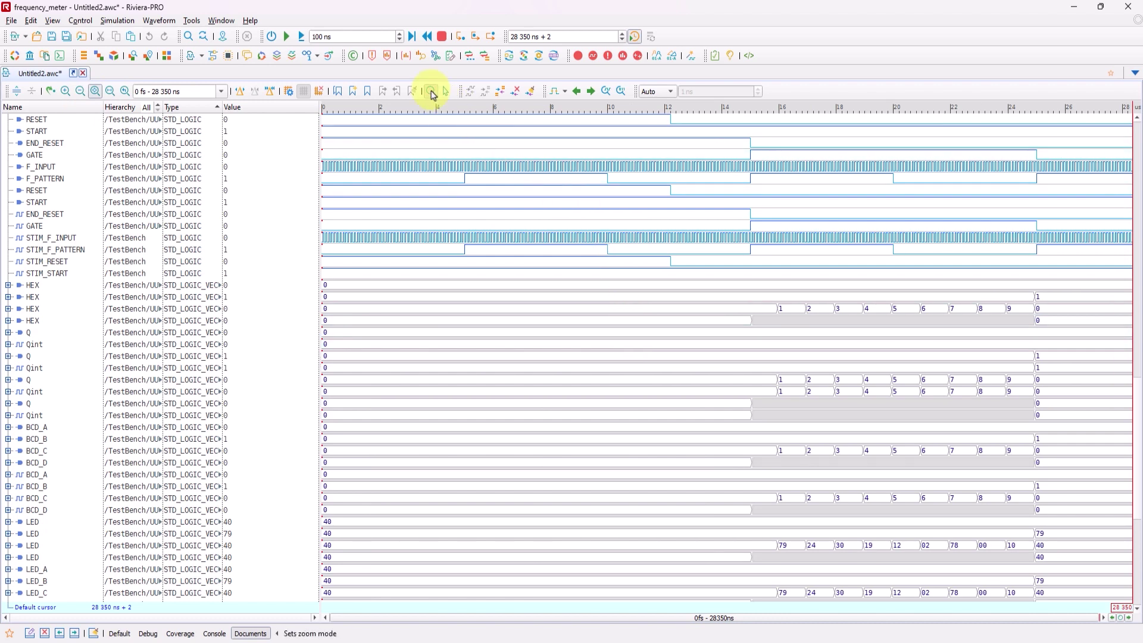
drag(766, 324, 926, 357)
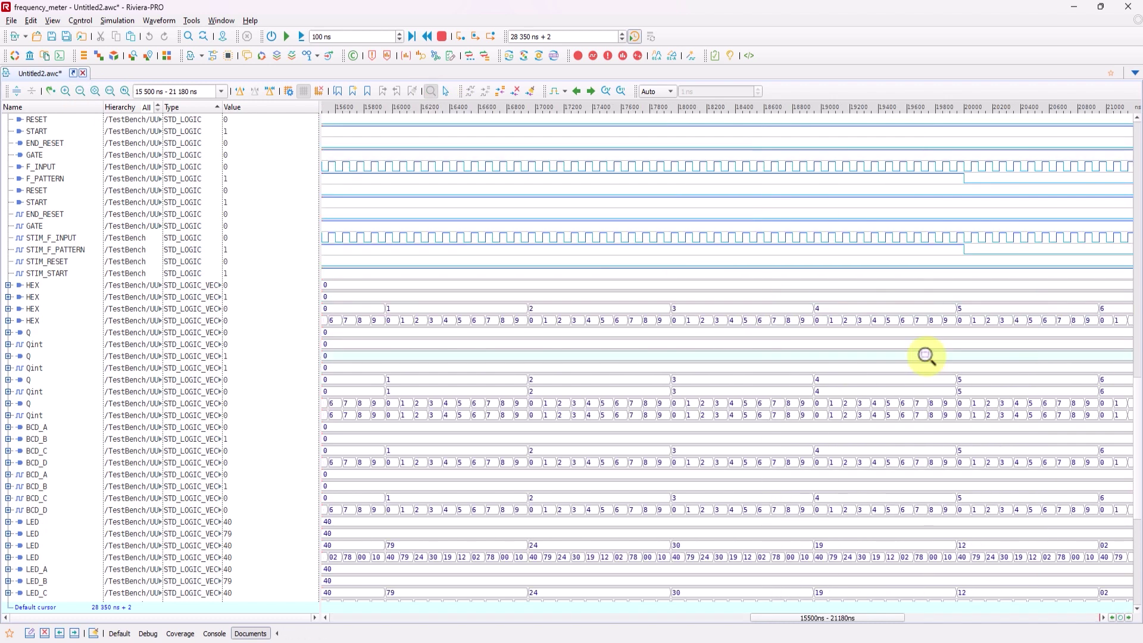
click(445, 91)
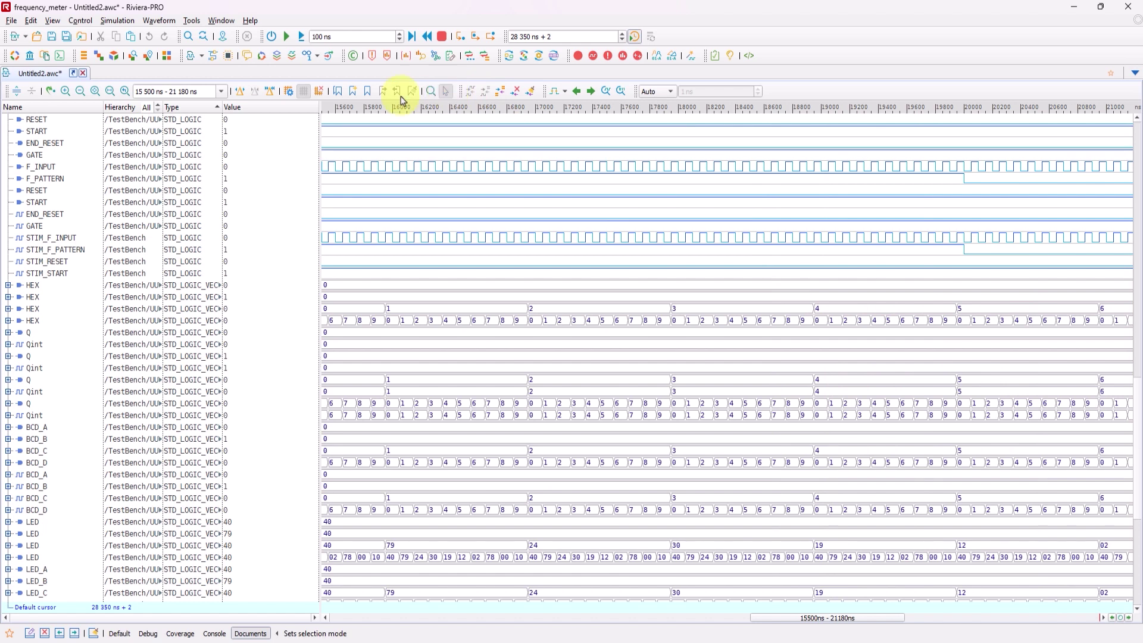
click(96, 92)
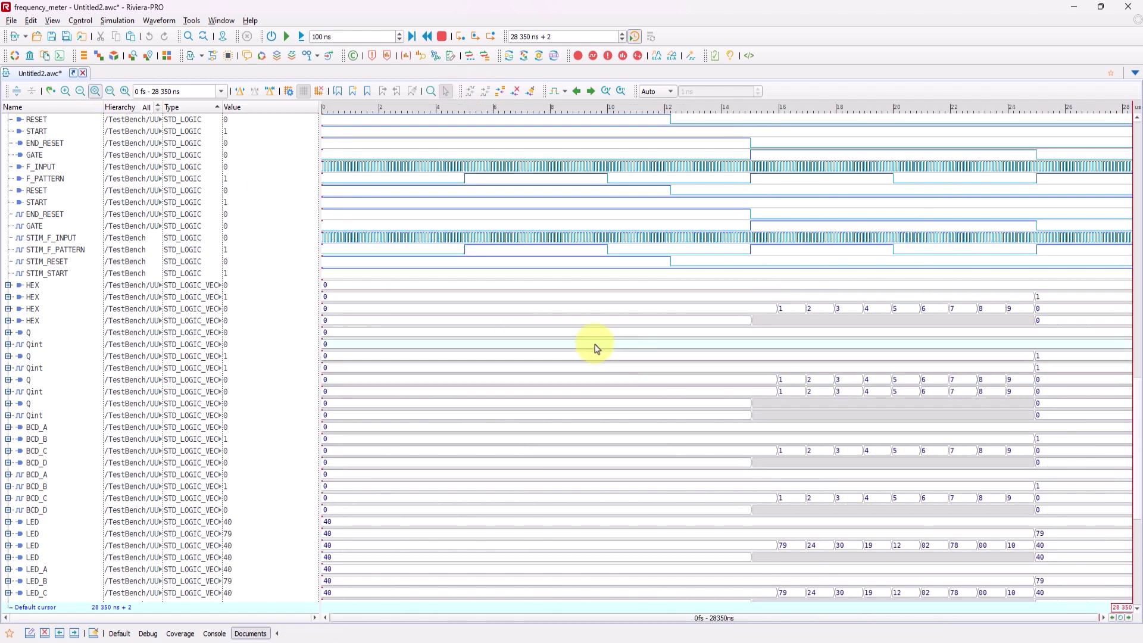
Set the browse mode to rising edges and step the cursor backward along STIM_F_INPUT to 27250 ns.
click(51, 237)
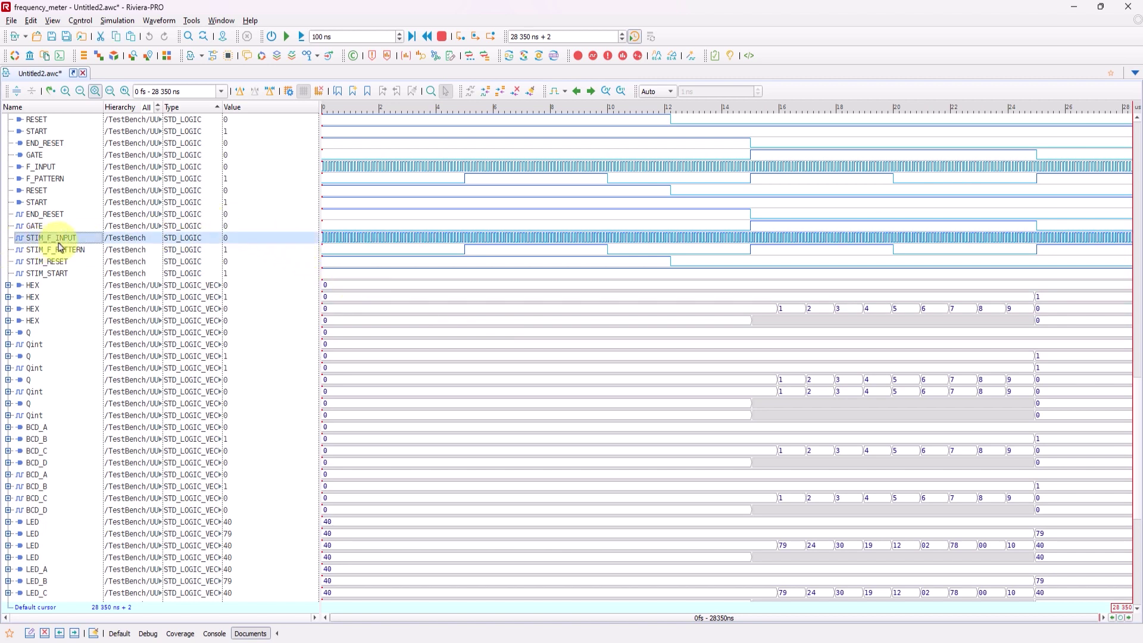
click(565, 91)
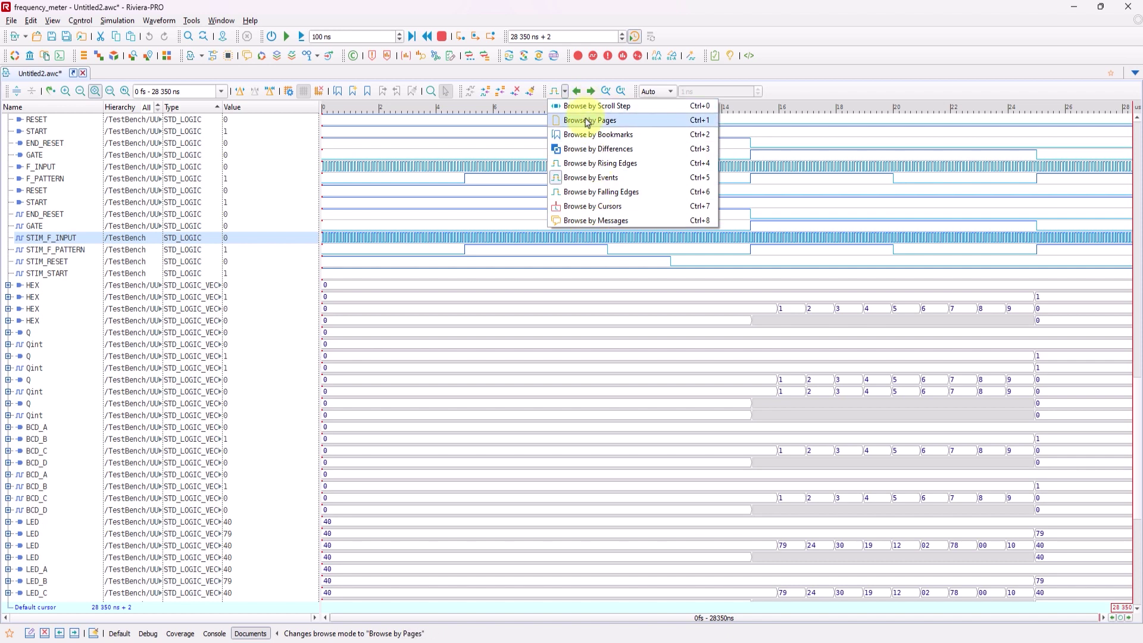
click(576, 162)
scroll(433, 250, up, 1)
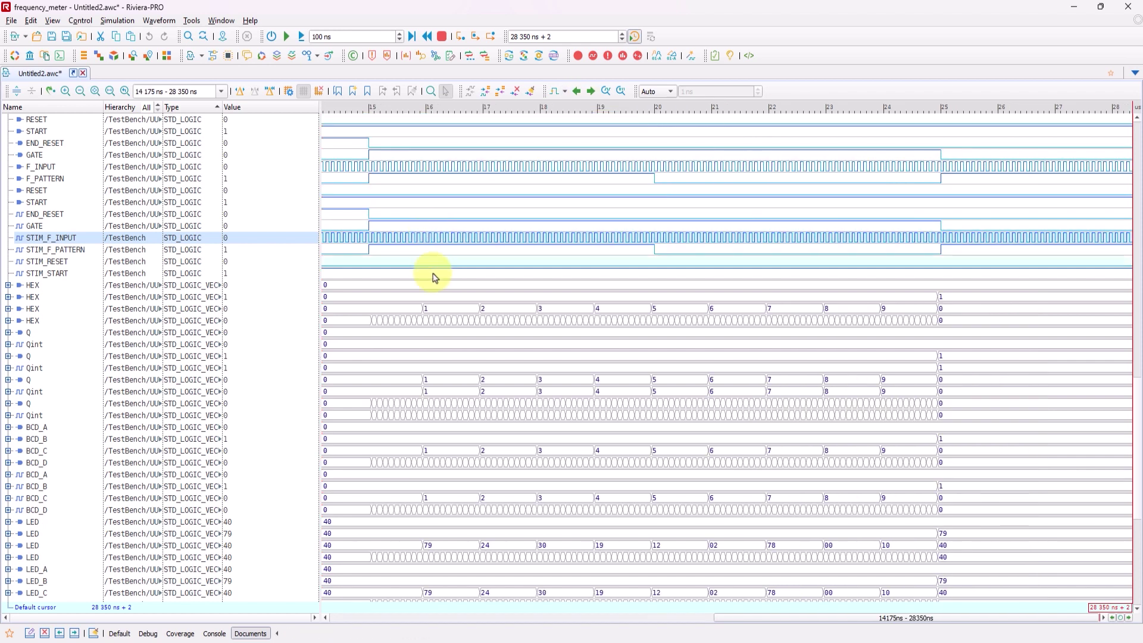
click(577, 92)
click(577, 91)
click(577, 91)
click(577, 92)
click(577, 92)
click(577, 92)
click(577, 91)
click(577, 92)
click(577, 91)
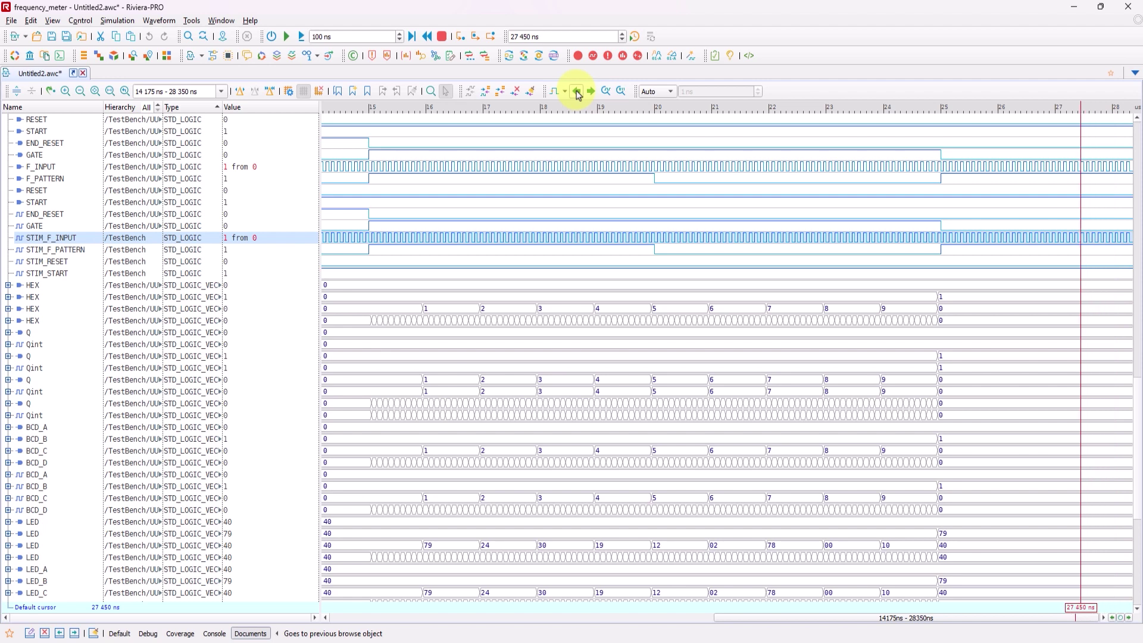
click(577, 92)
click(577, 92)
Set the browse mode to falling edges and step the cursor forward along STIM_F_INPUT to 27600 ns.
click(564, 91)
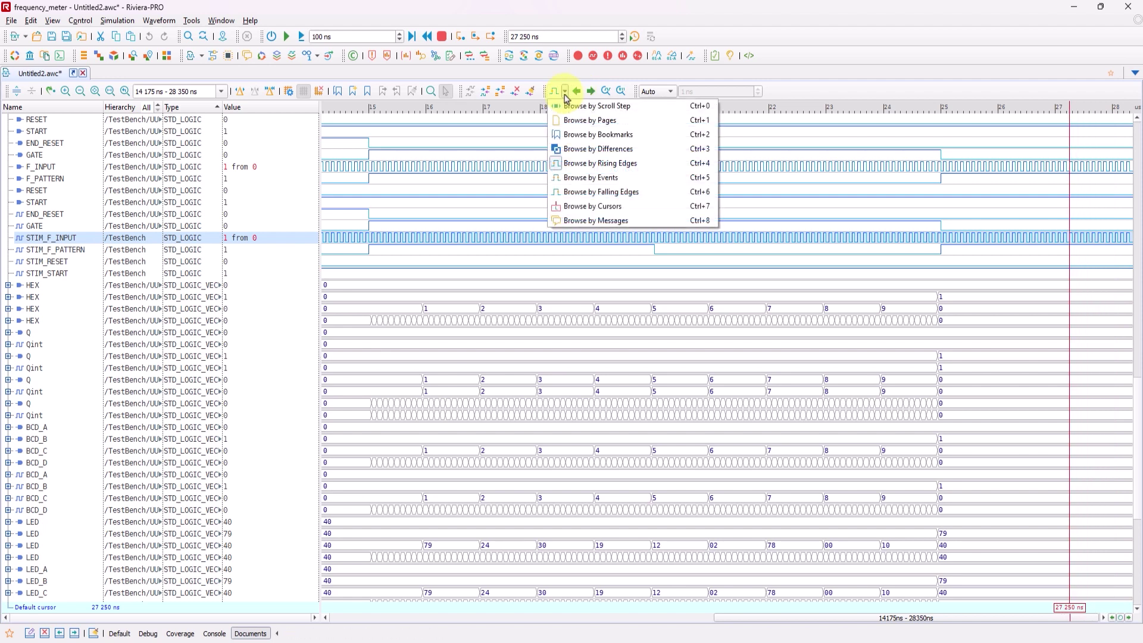
click(583, 194)
click(592, 91)
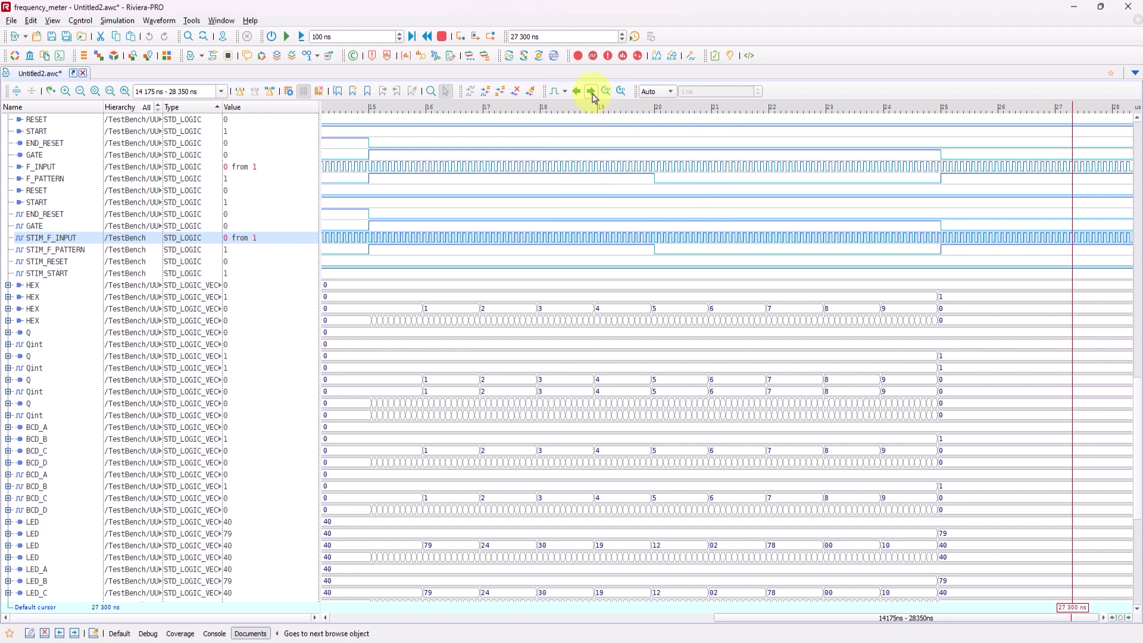
click(592, 92)
click(591, 91)
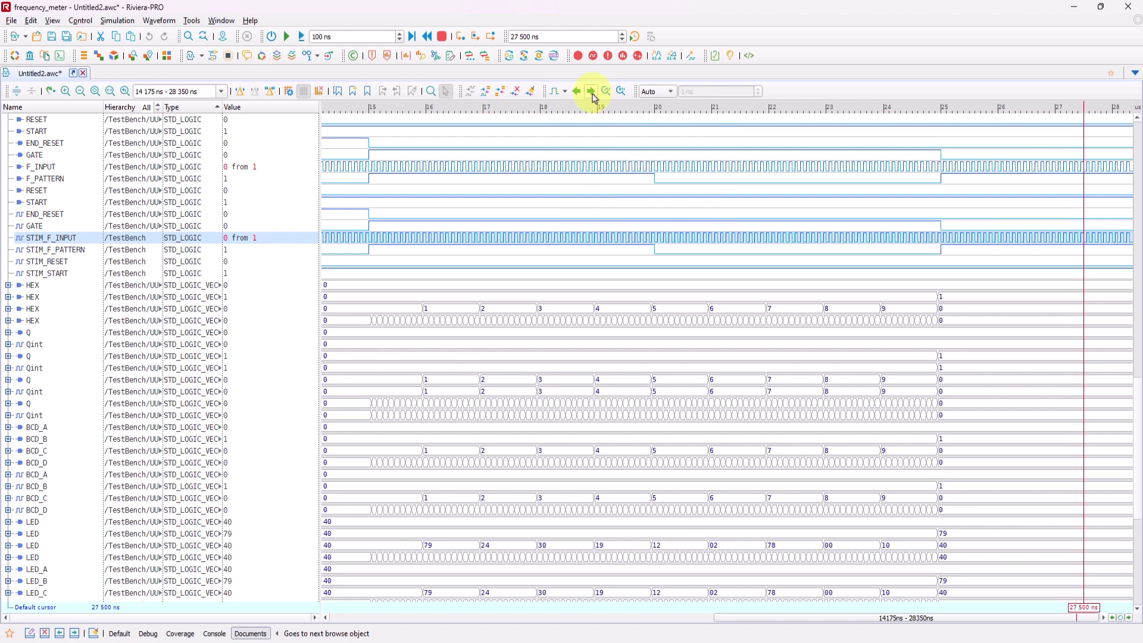
click(591, 92)
Browse the third HEX signal by events, placing the cursor at about 18260 ns and stepping backward and forward to 17950 ns.
click(565, 91)
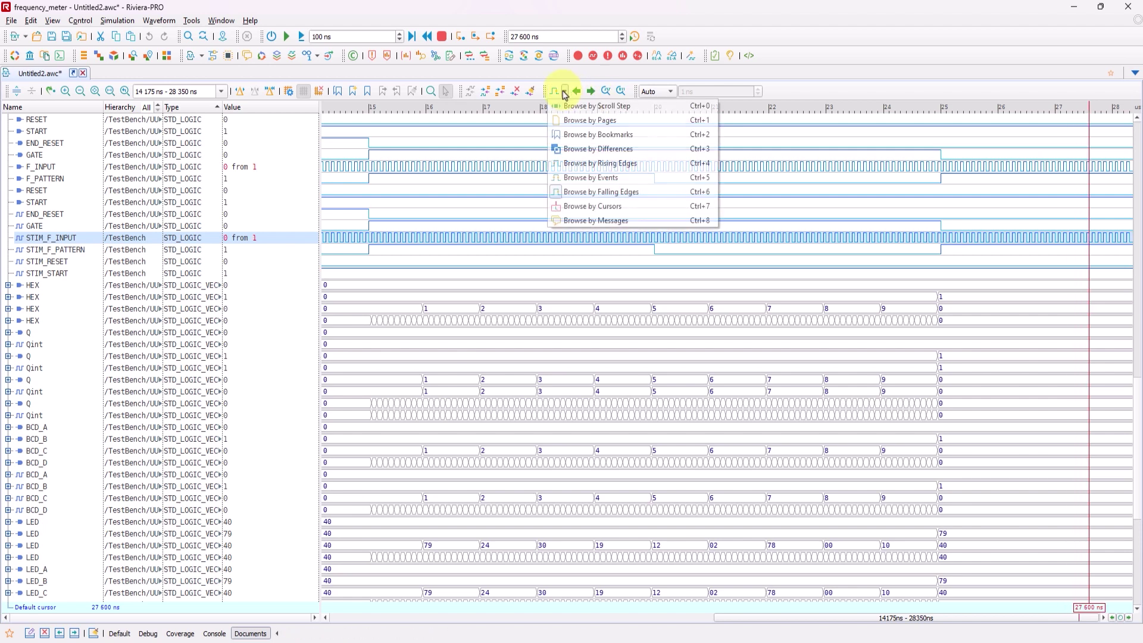
click(573, 177)
click(558, 314)
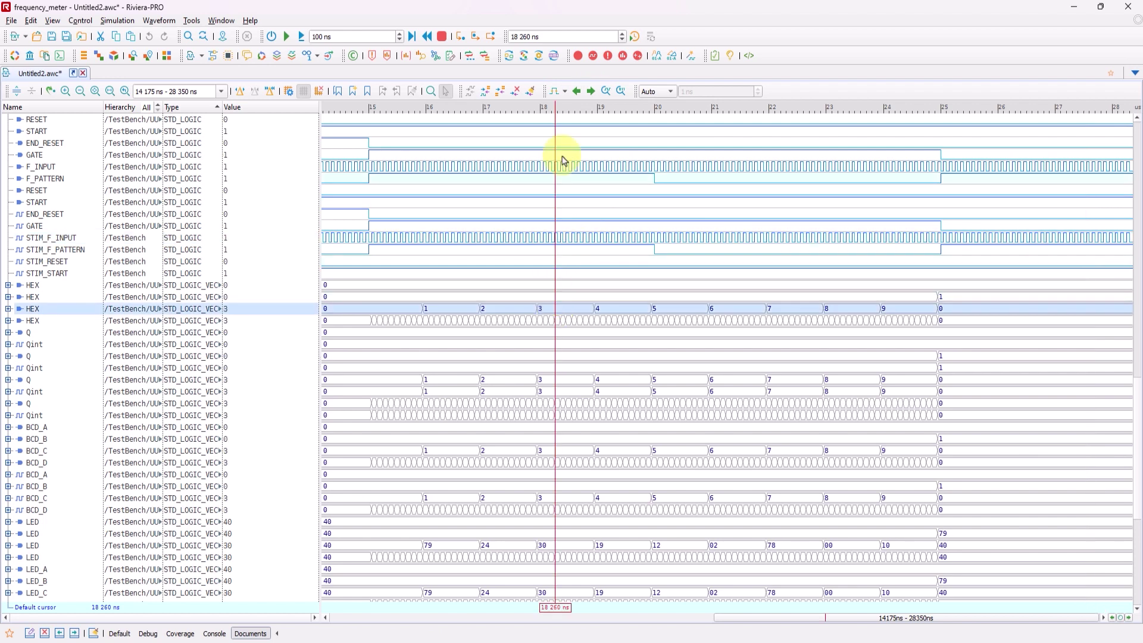
click(580, 92)
click(581, 92)
click(580, 92)
click(591, 92)
click(591, 92)
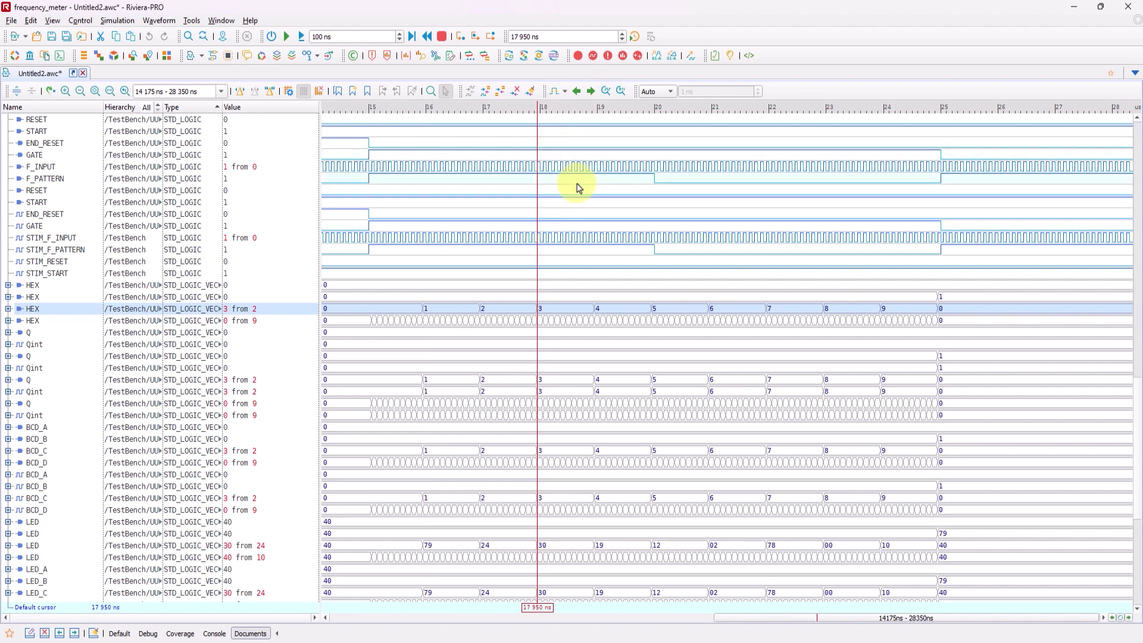
Review the available browse modes and fit the whole simulation time in the waveform view.
click(564, 91)
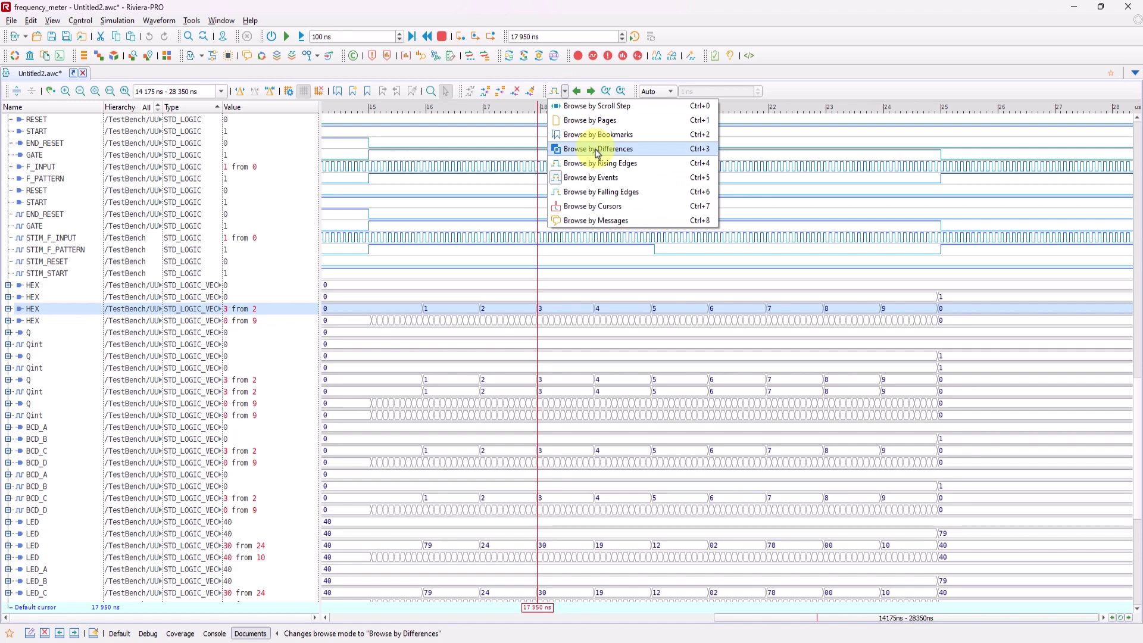
click(567, 92)
scroll(533, 303, down, 3)
scroll(500, 316, up, 9)
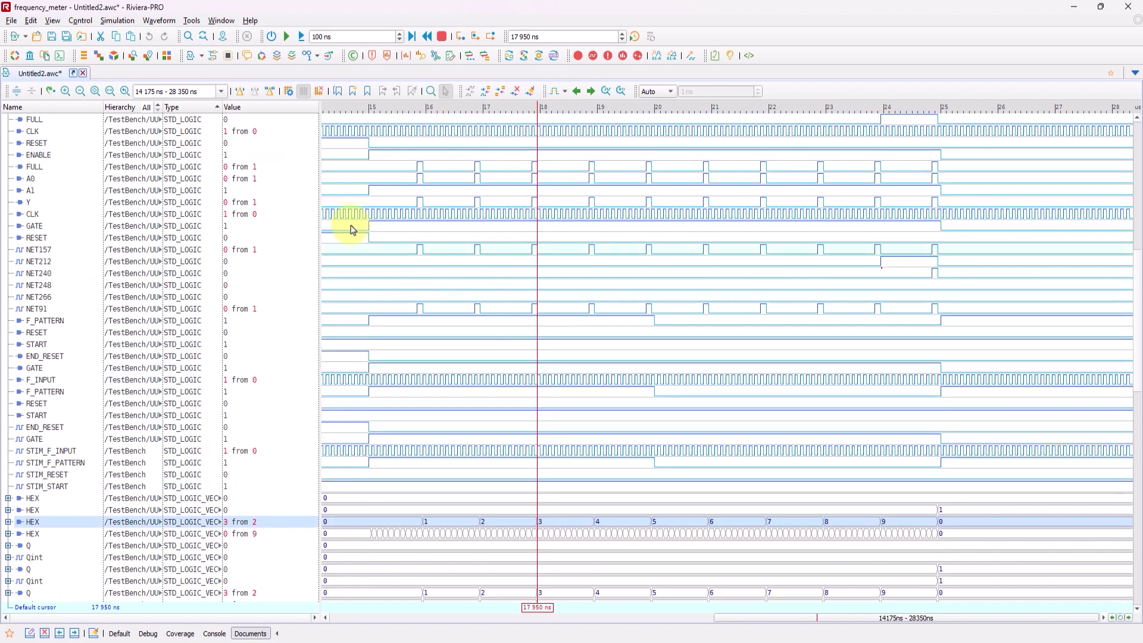
click(95, 91)
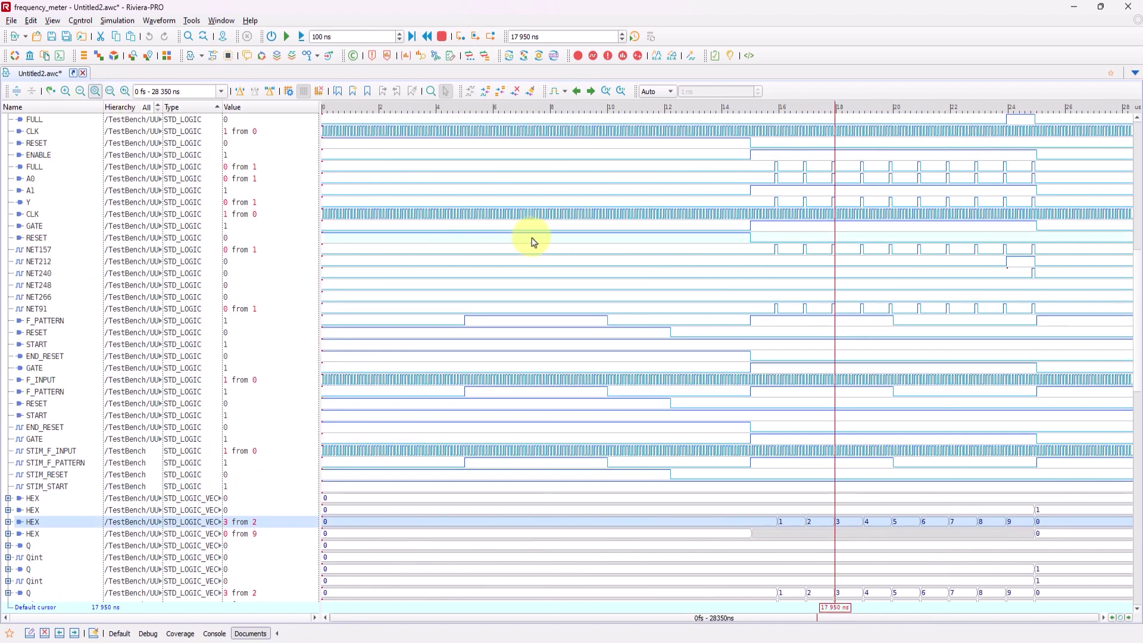
Search the waveform for objects matching LED in Wildcard mode and step through successive matches to LED_B.
click(606, 93)
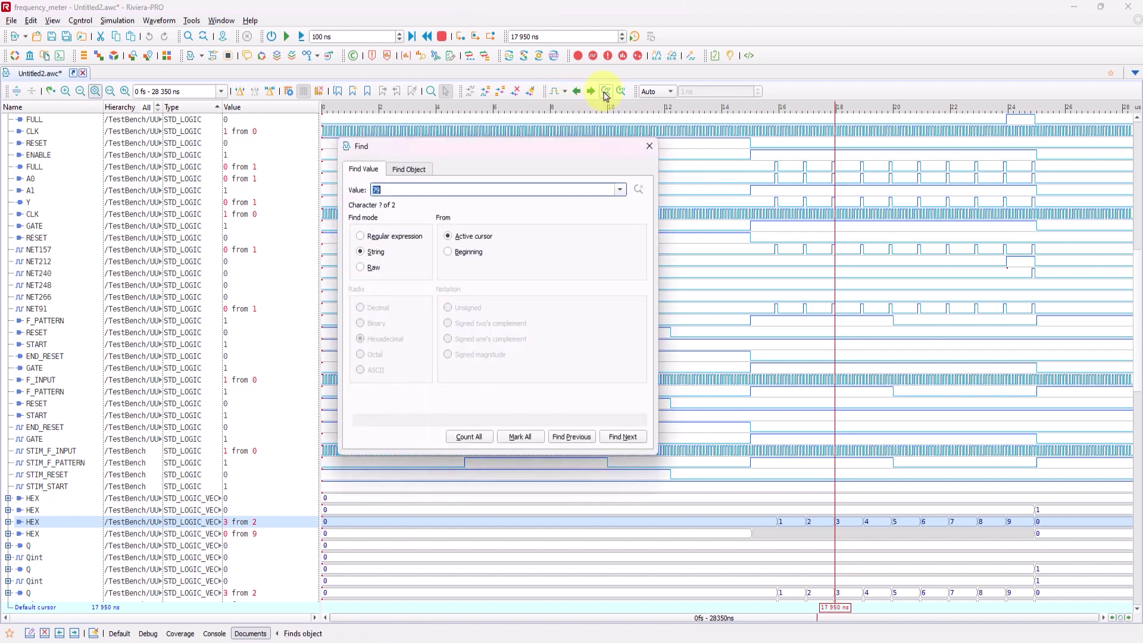
click(424, 171)
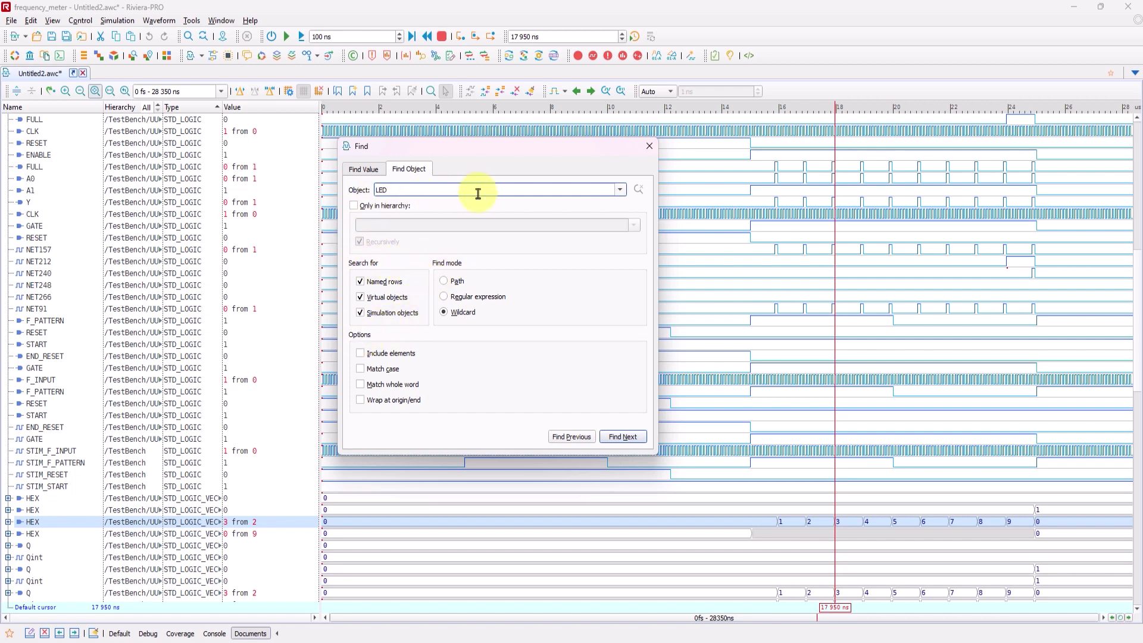
click(570, 437)
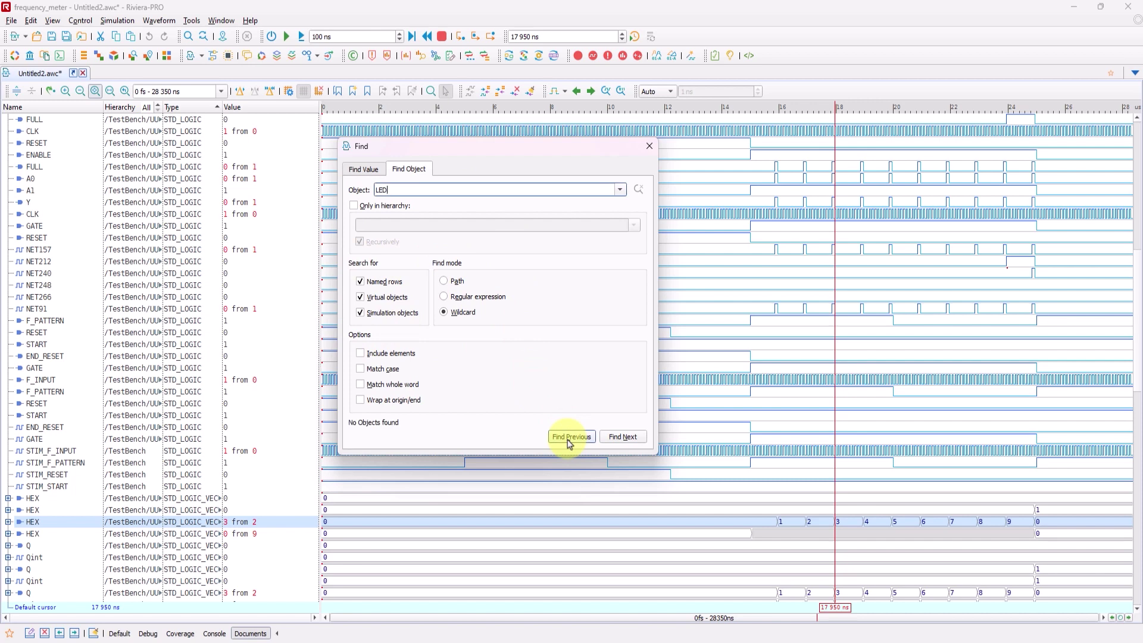
click(621, 438)
click(623, 438)
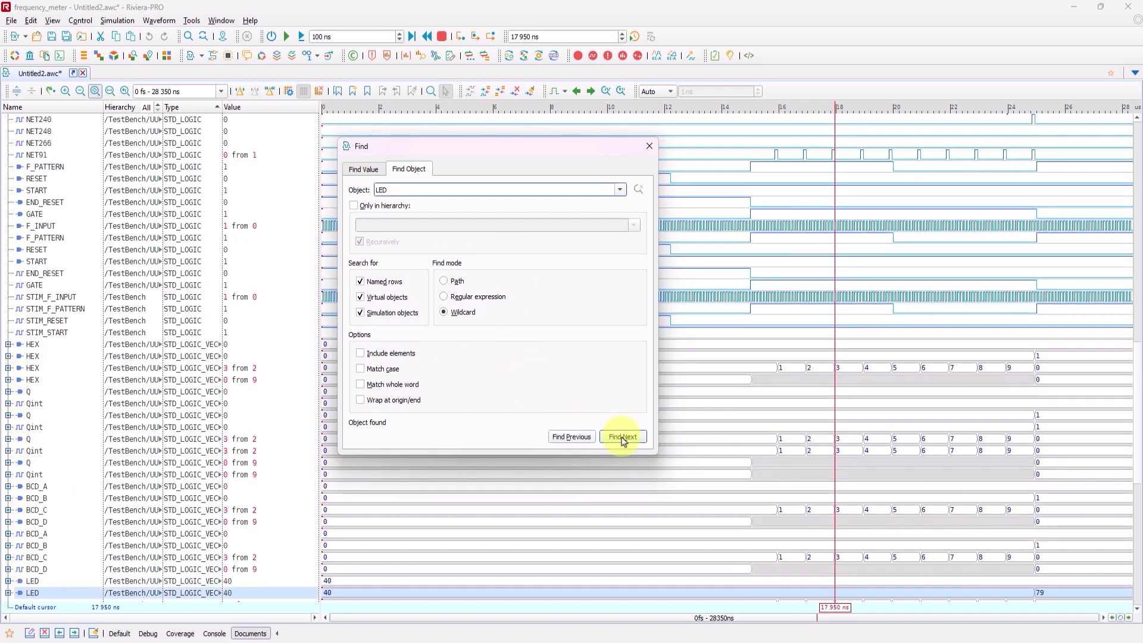
click(623, 439)
click(623, 438)
click(623, 438)
click(622, 439)
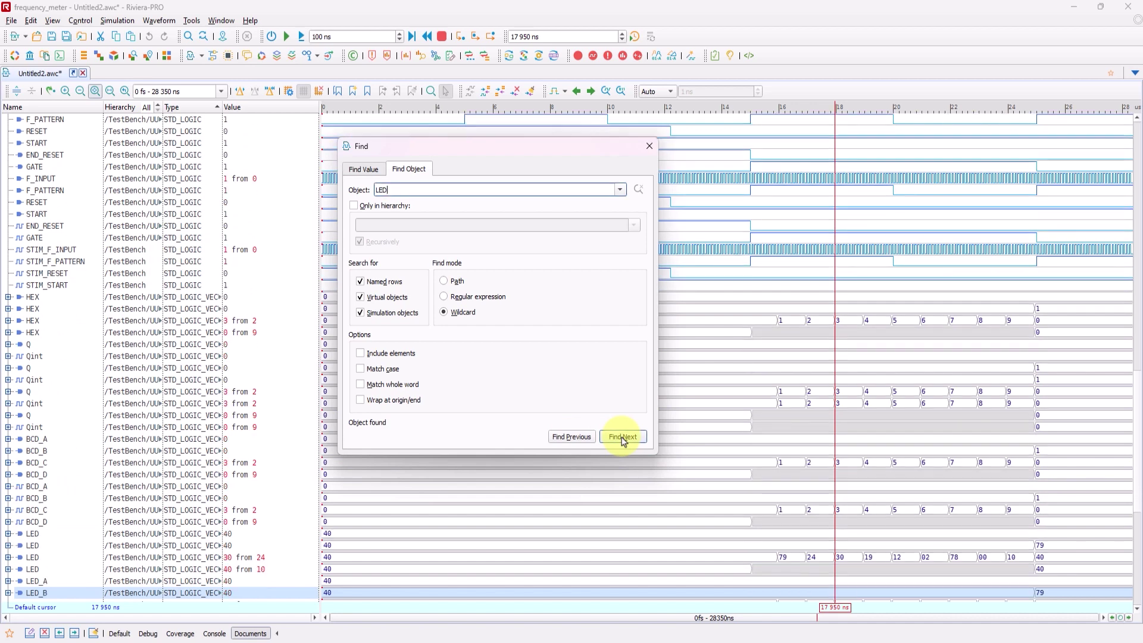
Step back through the LED object matches to the fourth LED signal and finish the object search.
click(570, 437)
click(570, 437)
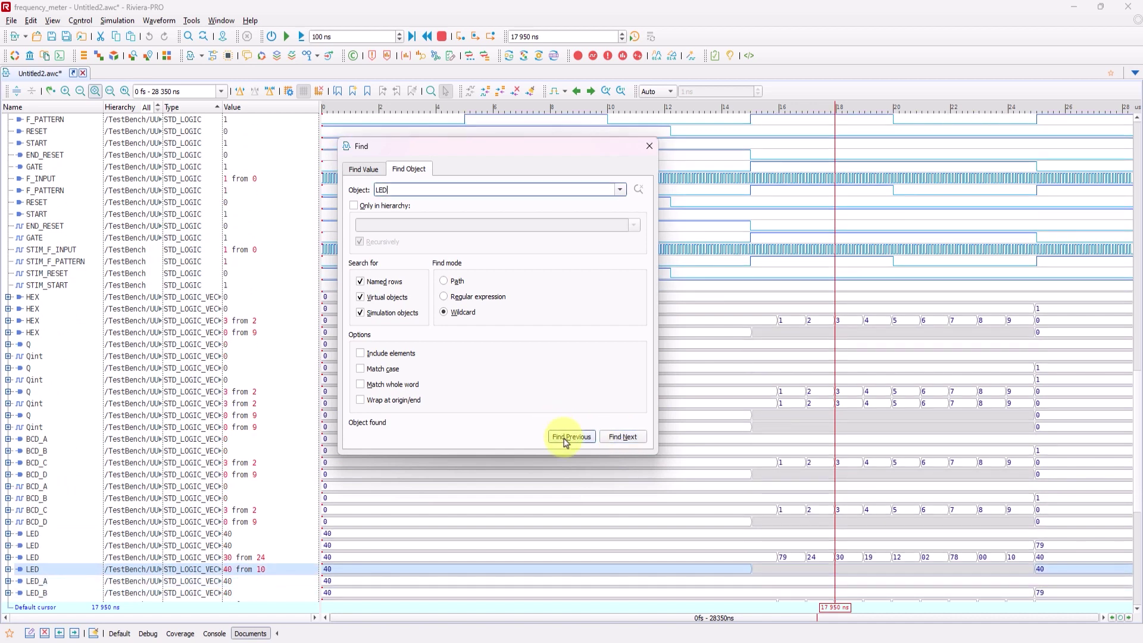
click(649, 146)
Count and mark every occurrence of the string value 79 on EXPECTED_LED_D, searching from the beginning.
scroll(128, 336, up, 5)
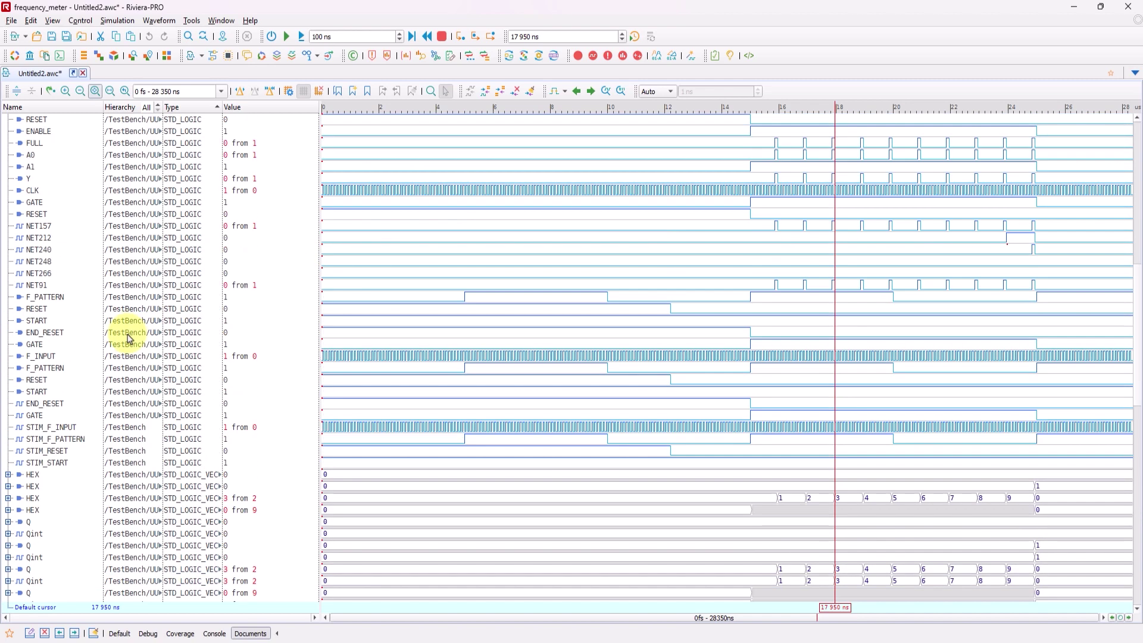
scroll(128, 337, down, 9)
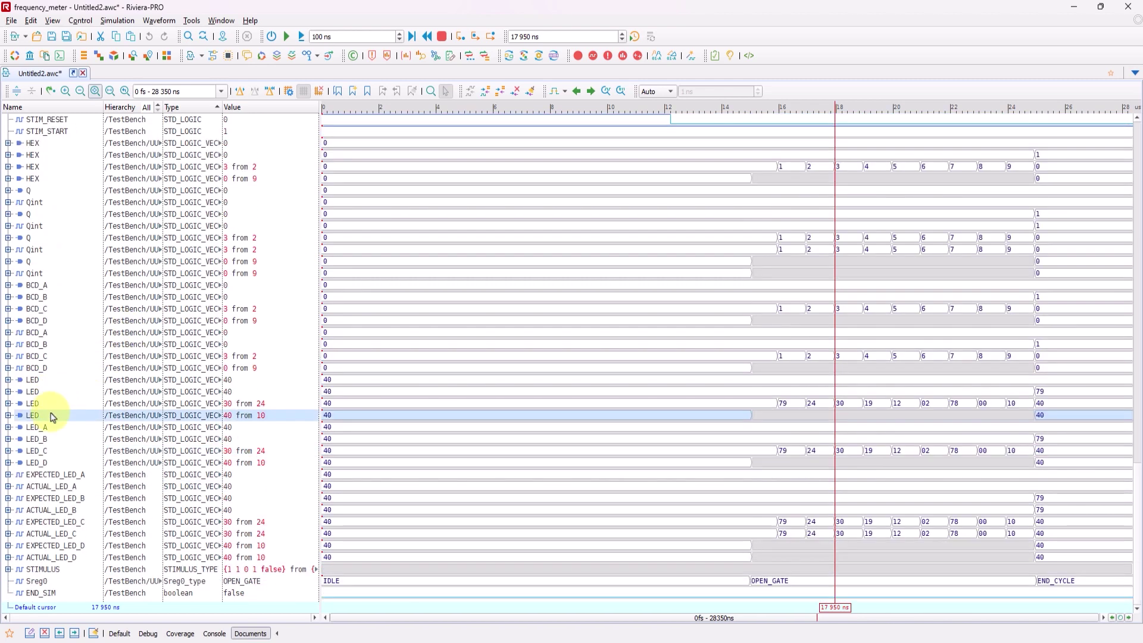
click(68, 545)
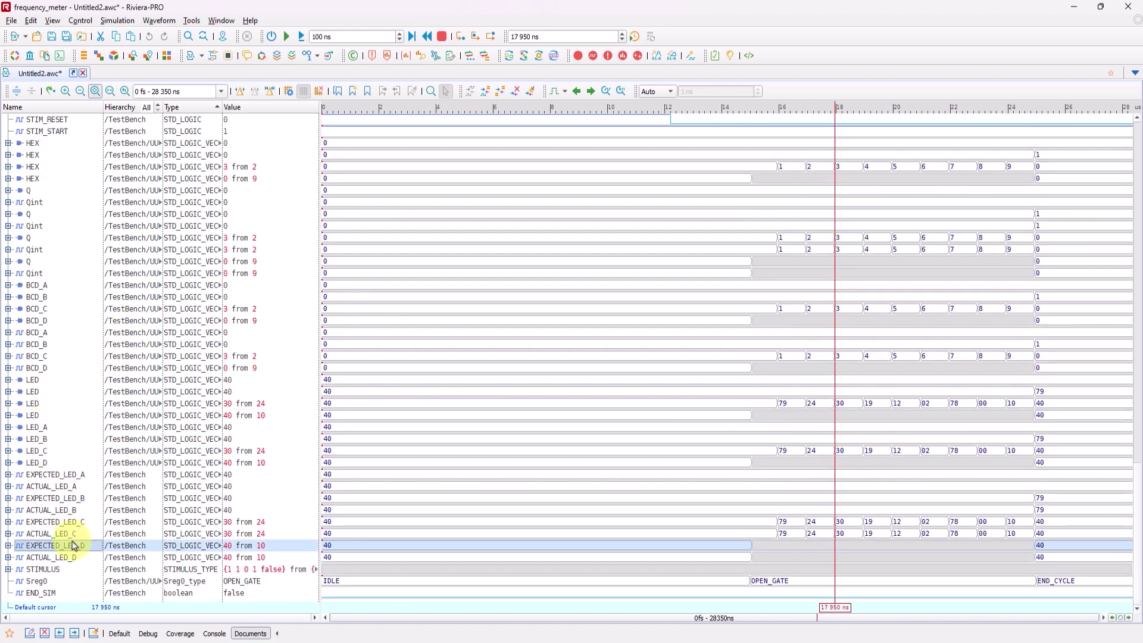
click(621, 92)
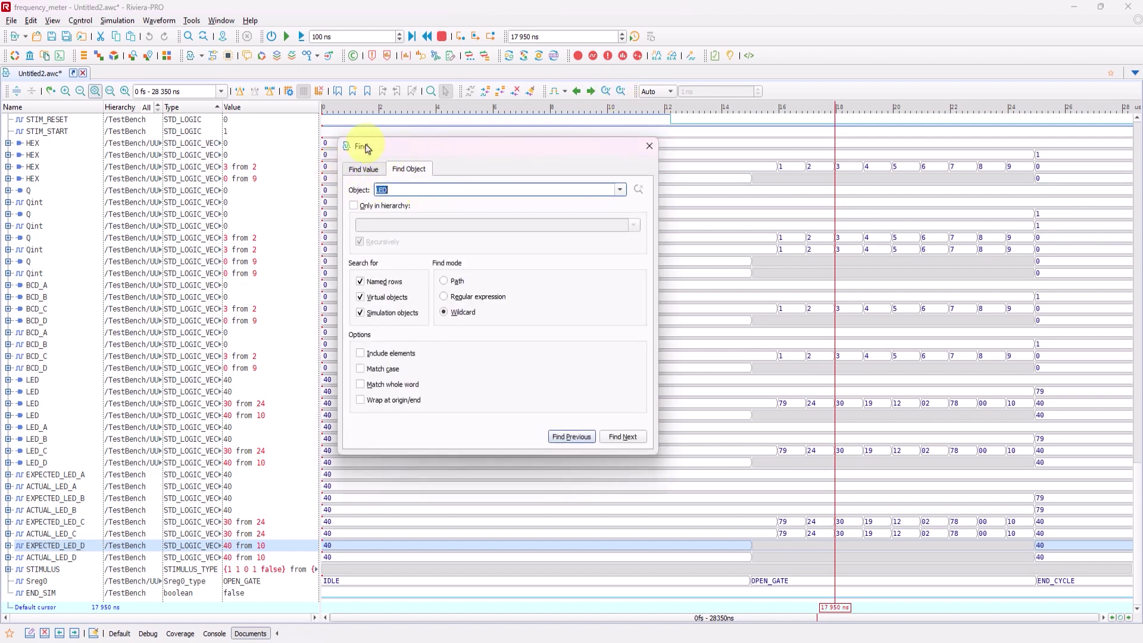
click(381, 172)
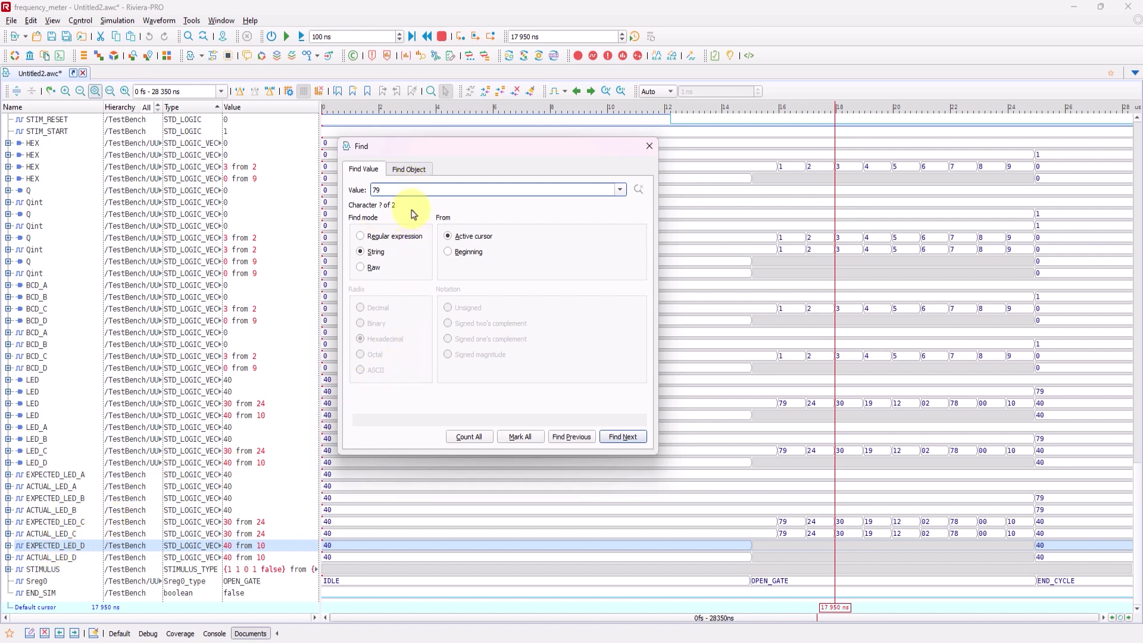
click(449, 253)
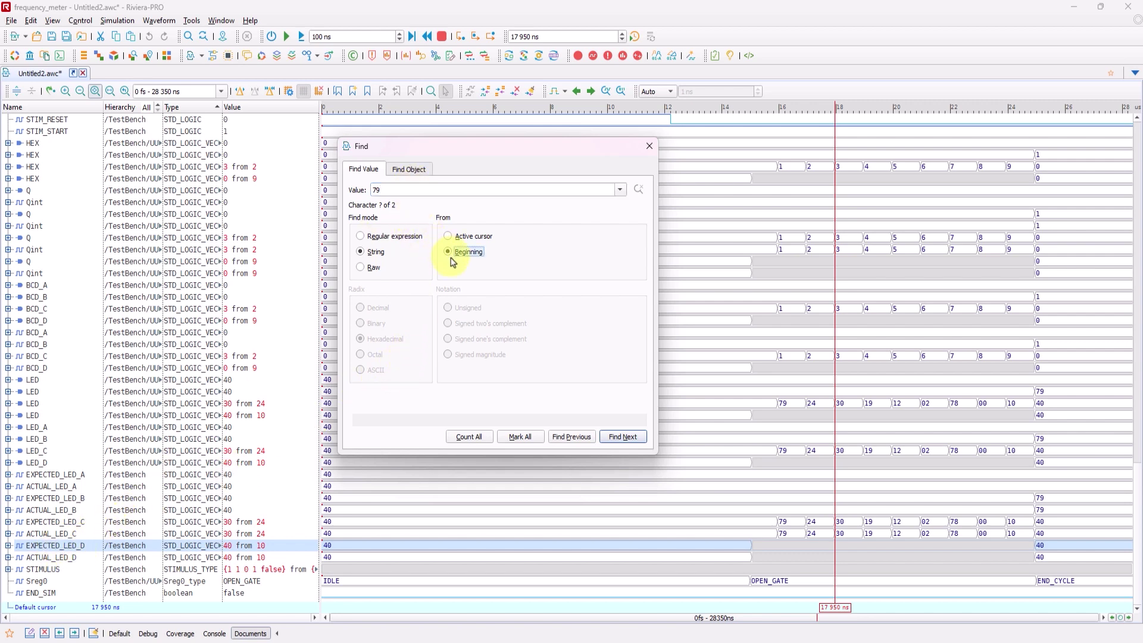
click(475, 444)
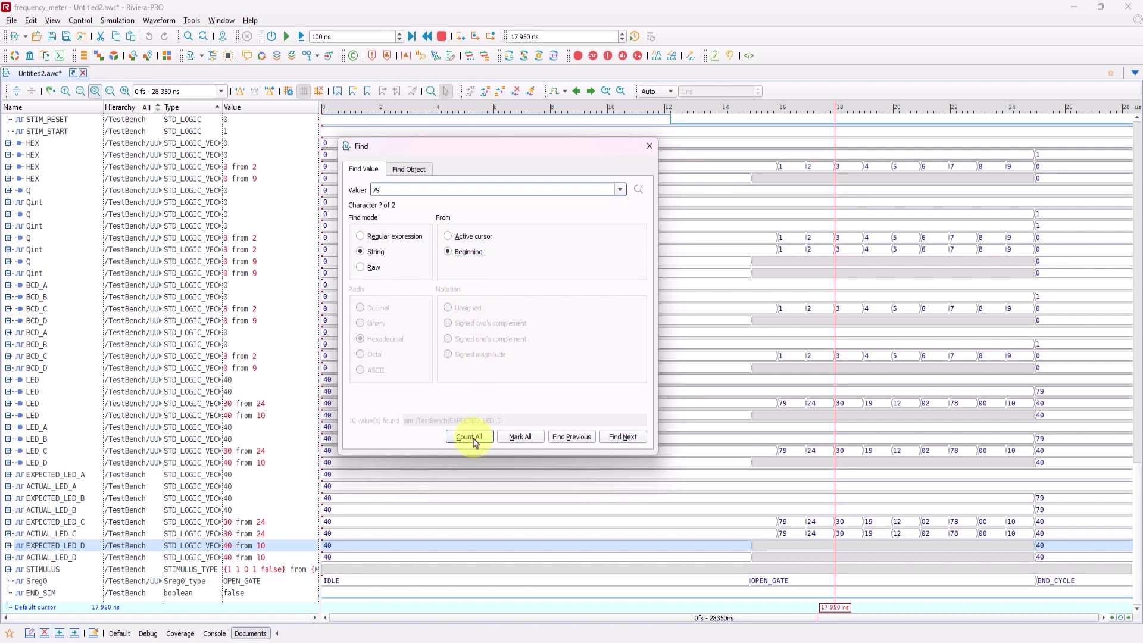
click(518, 438)
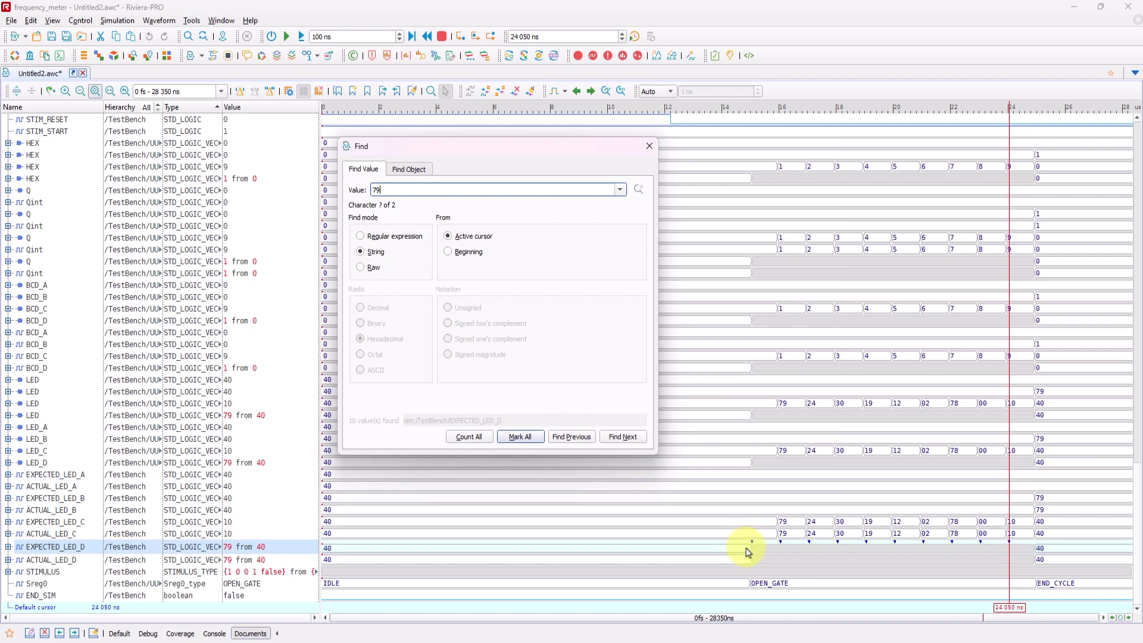
click(979, 552)
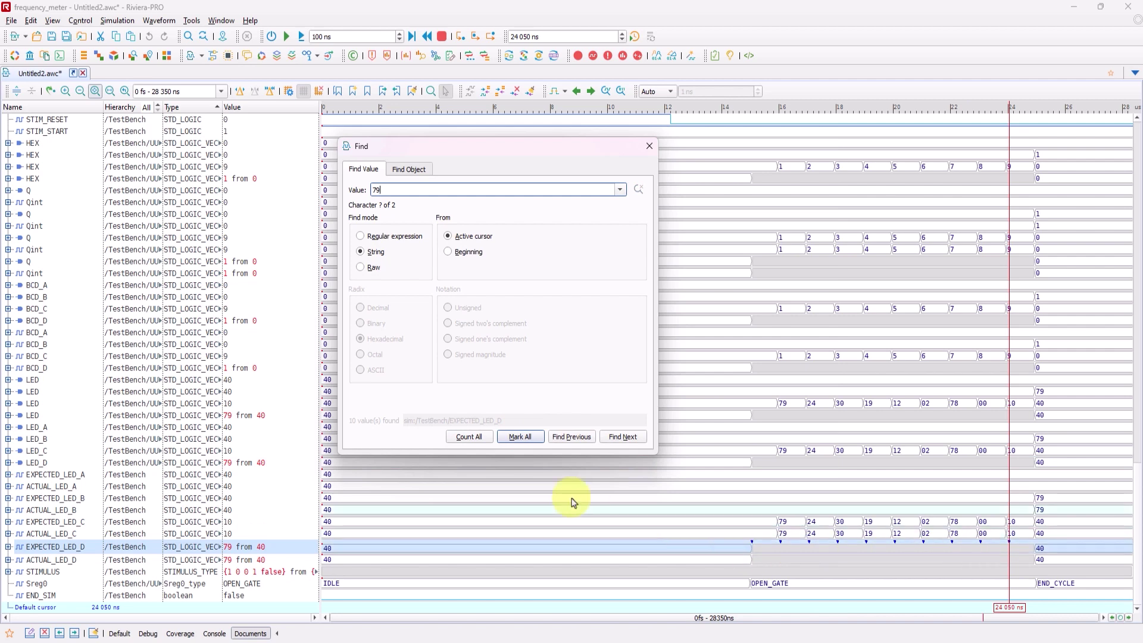
Step backward and forward through the occurrences of 79 on EXPECTED_LED_D, stopping at 22050 ns, and finish the value search.
click(570, 438)
click(570, 438)
click(570, 438)
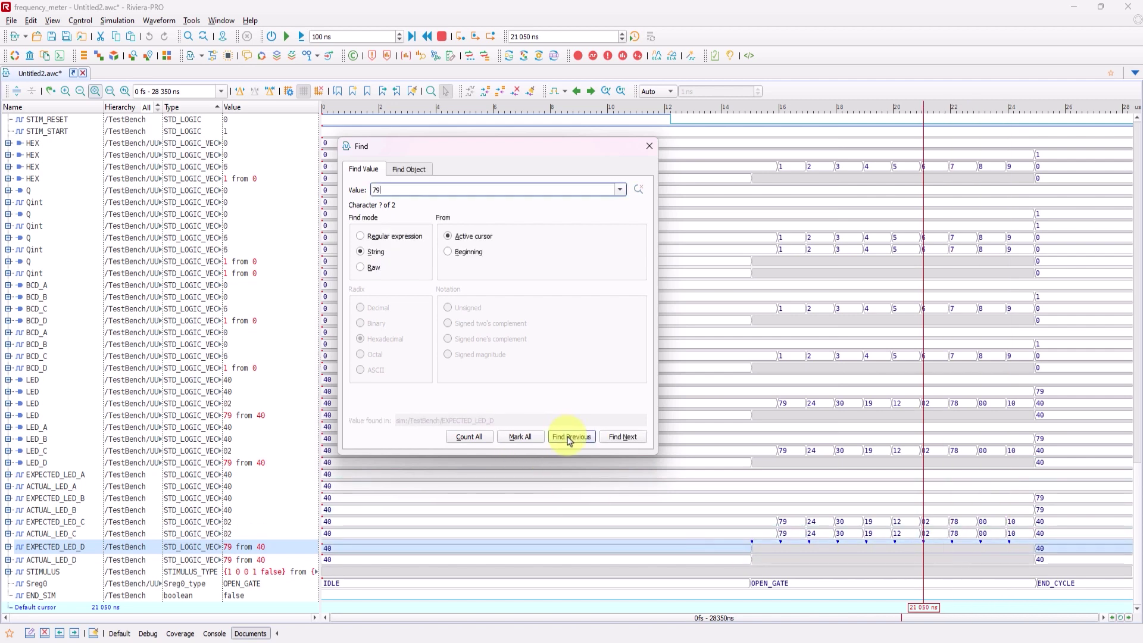
click(623, 439)
click(623, 438)
click(623, 439)
click(587, 438)
click(586, 439)
click(650, 146)
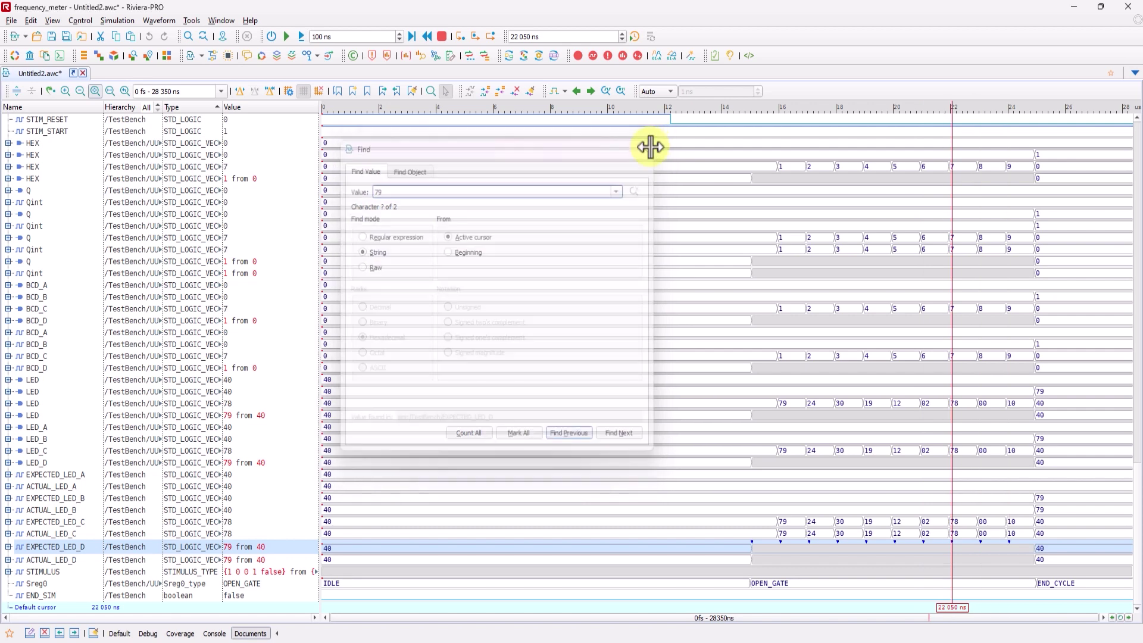
Add three cursors to the waveform at about 18192 ns, 19056 ns and 17027 ns.
click(111, 90)
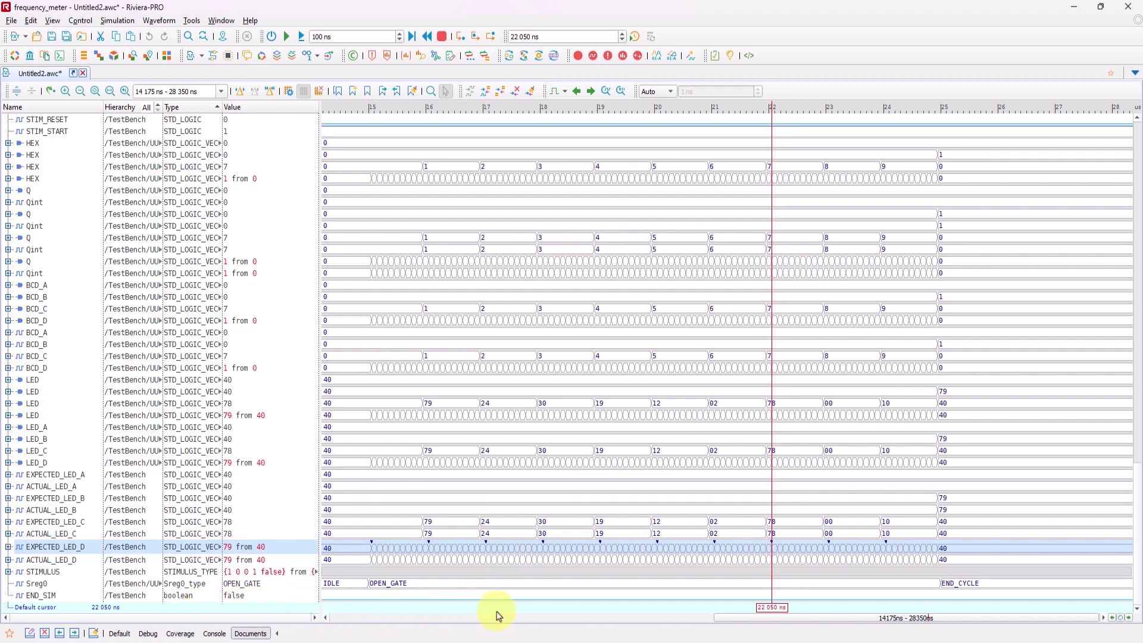
right_click(554, 615)
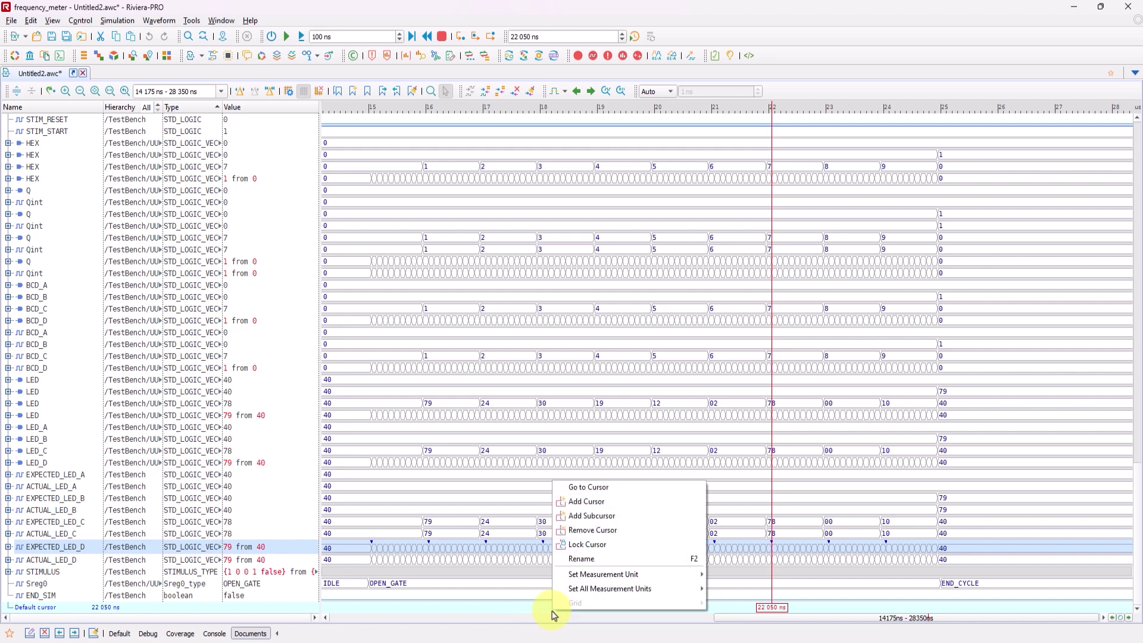
click(595, 503)
right_click(601, 617)
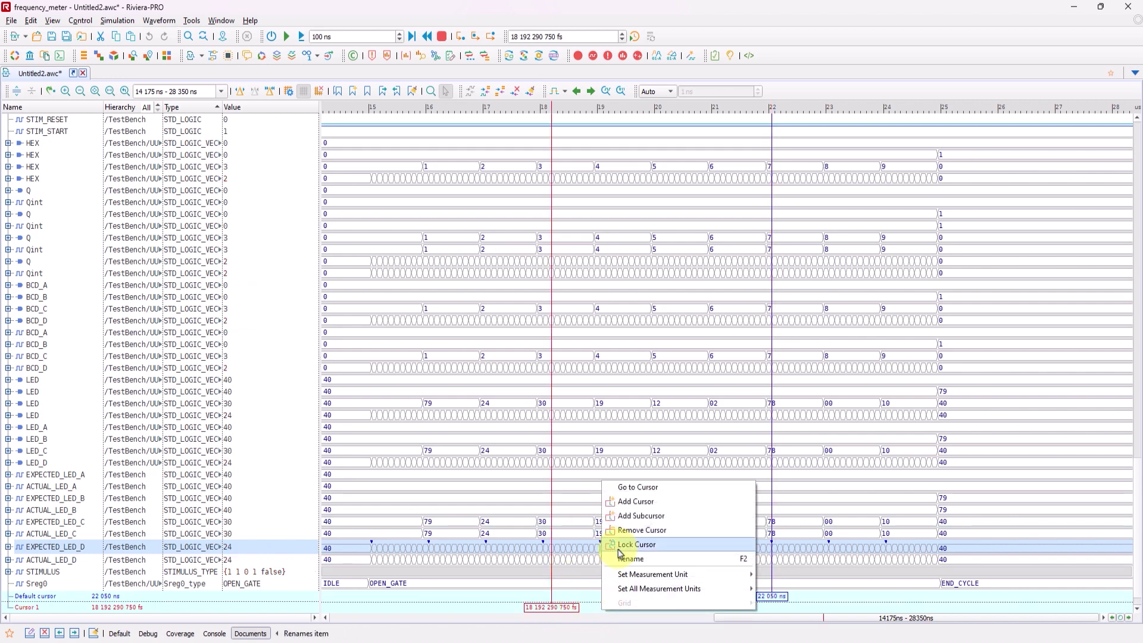
click(635, 509)
right_click(486, 603)
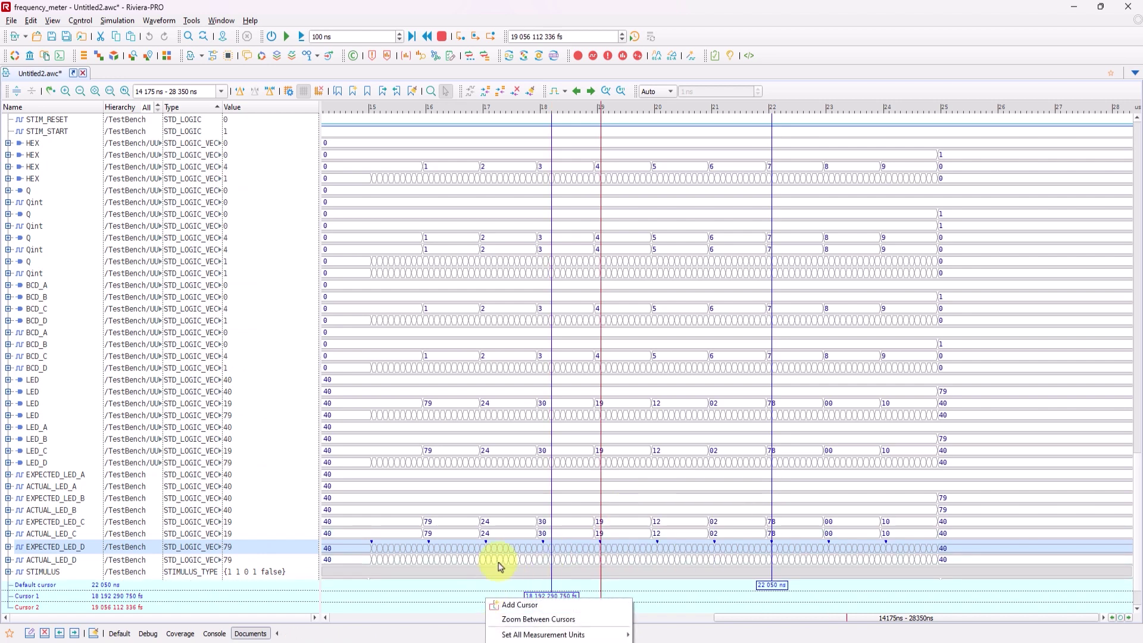
click(518, 611)
Reposition Cursor 1 to 20310 ns, the default cursor to 20950 ns and Cursor 2 to 19150 ns.
drag(552, 587, 835, 586)
click(824, 536)
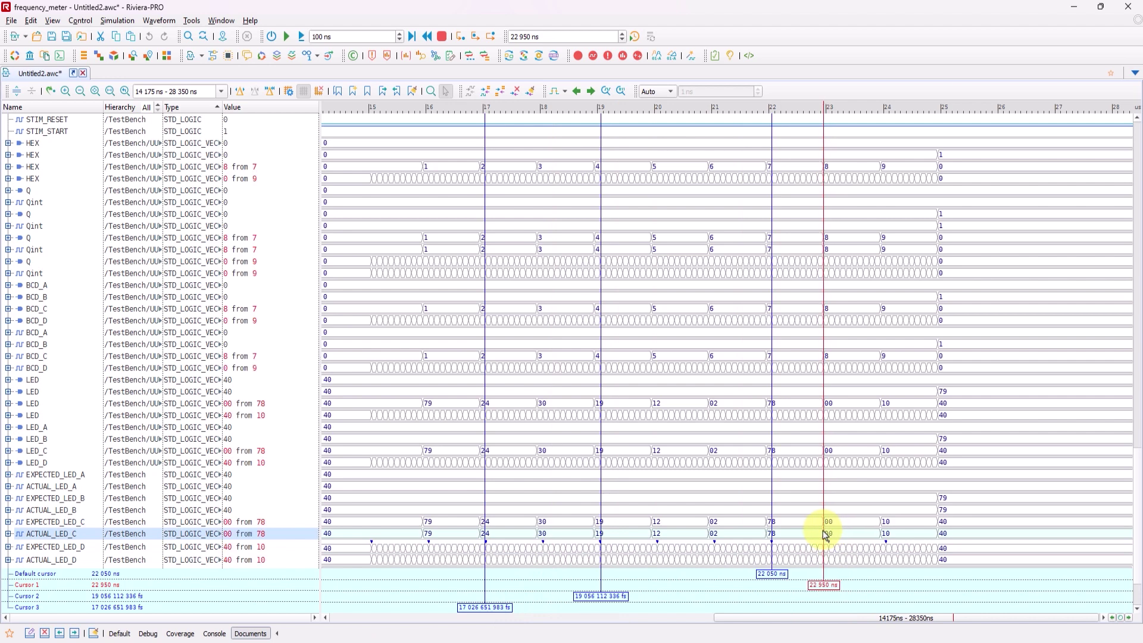
click(731, 455)
click(709, 464)
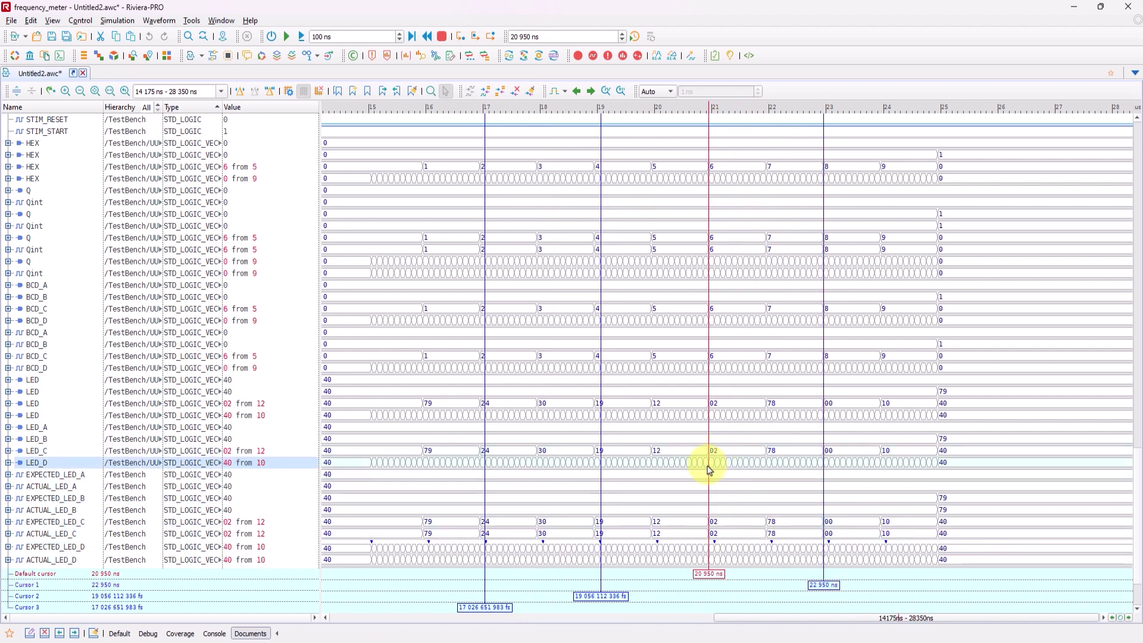
drag(602, 471, 608, 465)
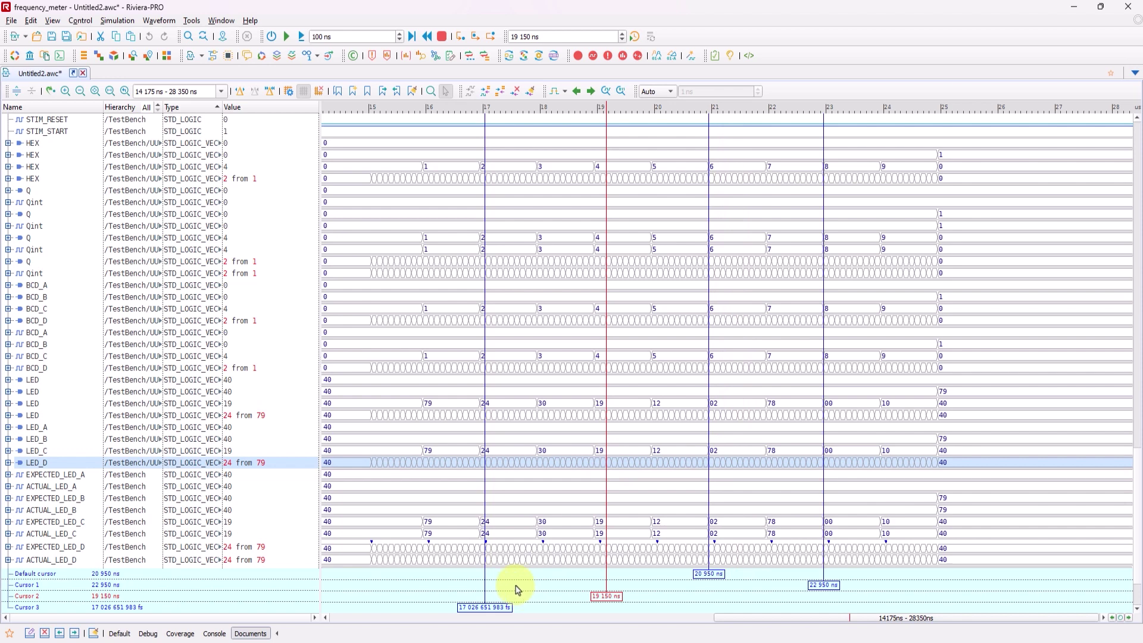
click(673, 586)
Add a subcursor to the default cursor at 24180 ns, and shift the default cursor to 21400 ns.
click(707, 575)
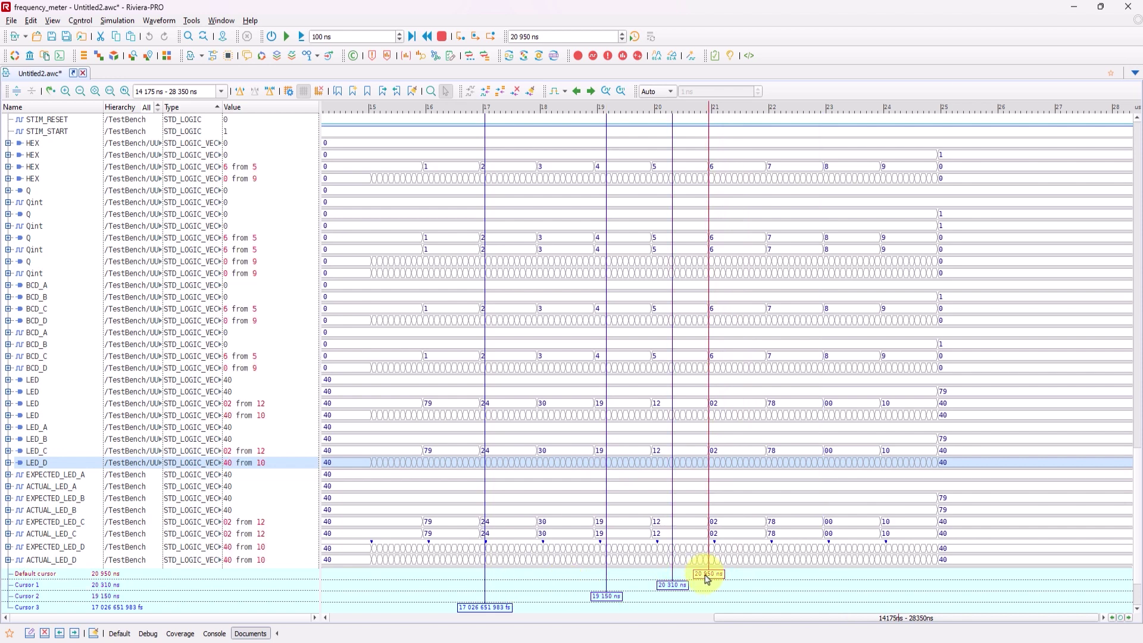
right_click(707, 579)
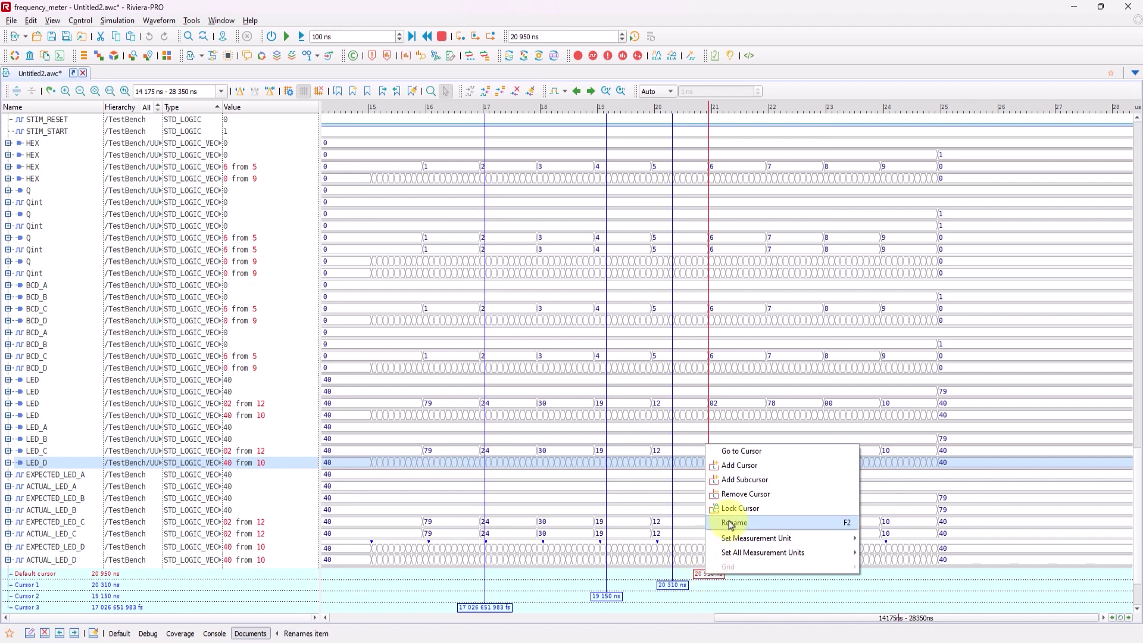
click(744, 483)
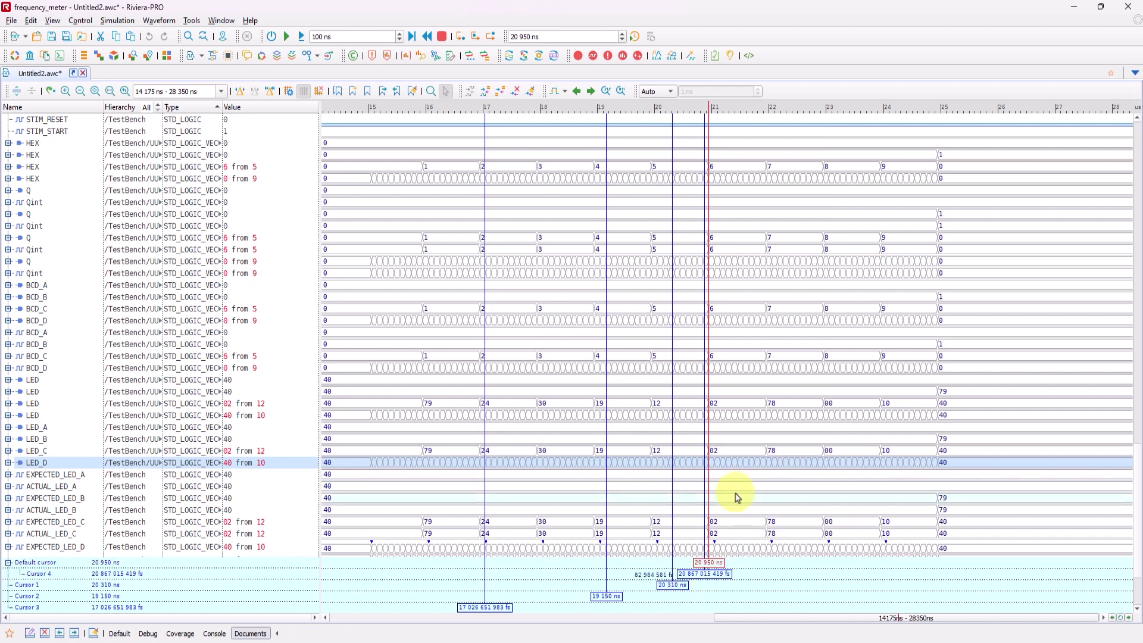
drag(707, 582, 896, 578)
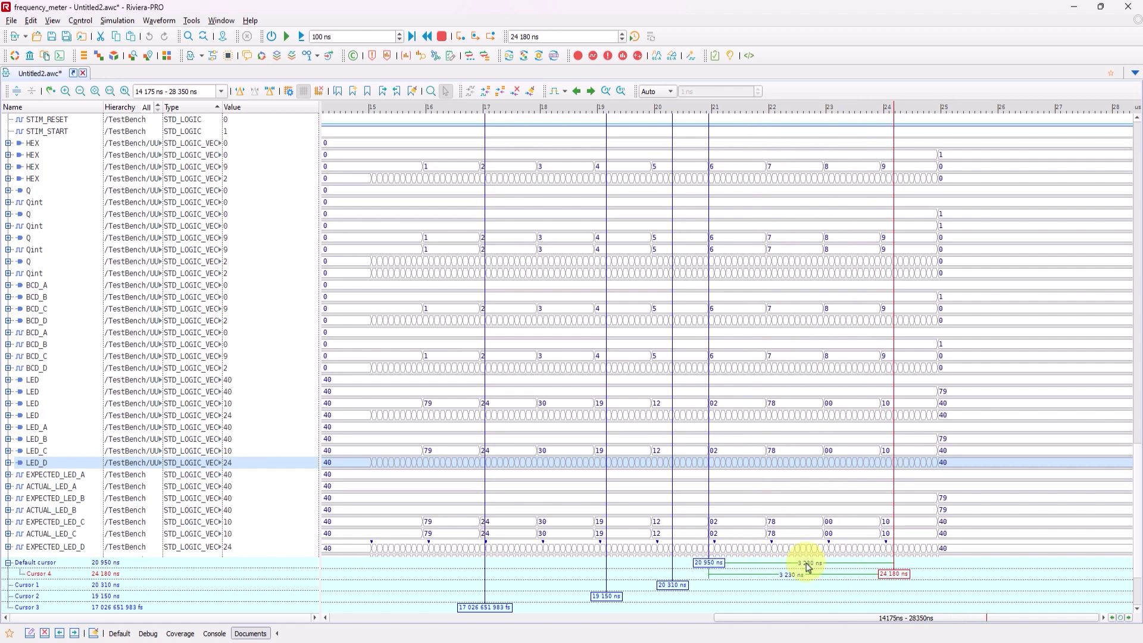
click(715, 565)
drag(711, 569, 738, 559)
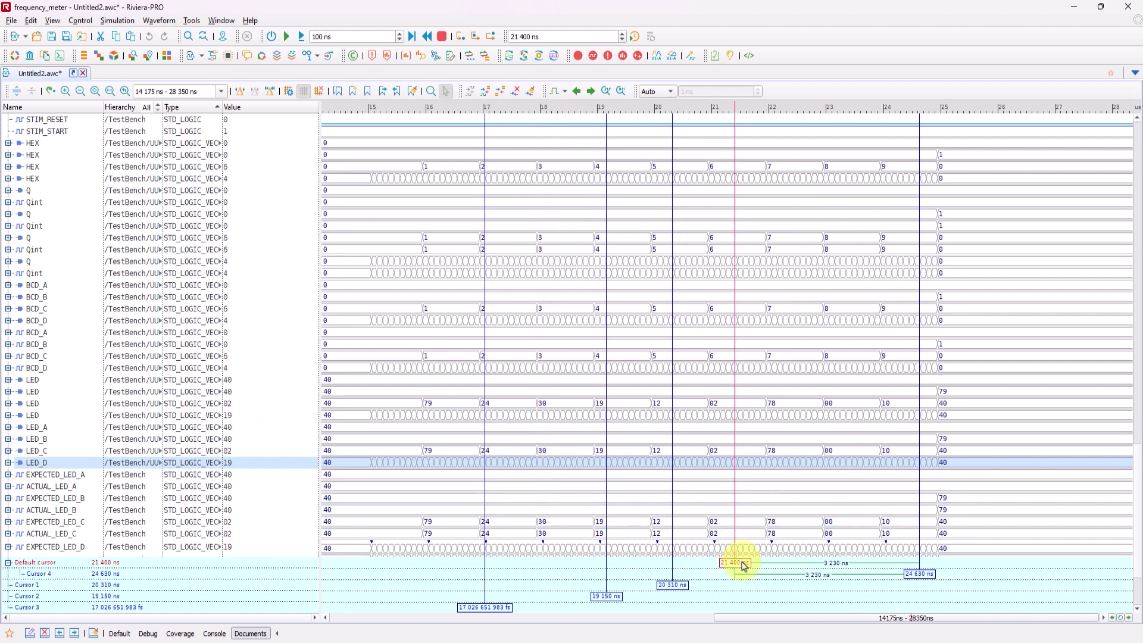
Switch the default cursor's measurement unit to Frequency and back to Time.
right_click(745, 565)
mouse_move(782, 530)
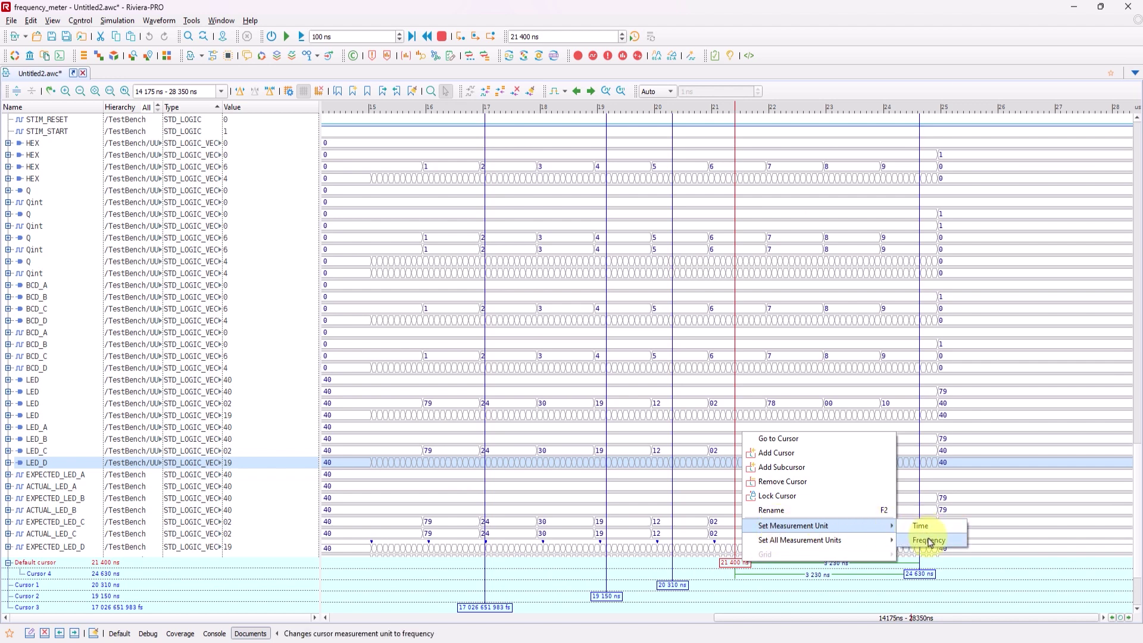
click(930, 541)
right_click(738, 563)
mouse_move(786, 530)
click(915, 529)
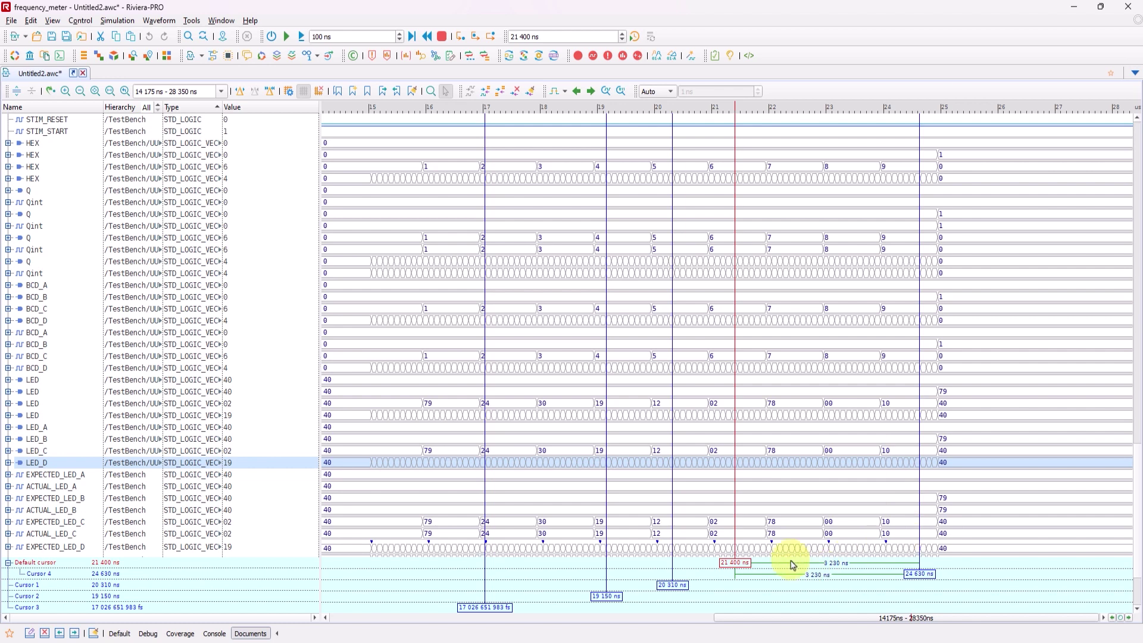
Set the browse mode to cursors, step back to Cursor 3 and forward to the subcursor at 24630 ns.
click(566, 92)
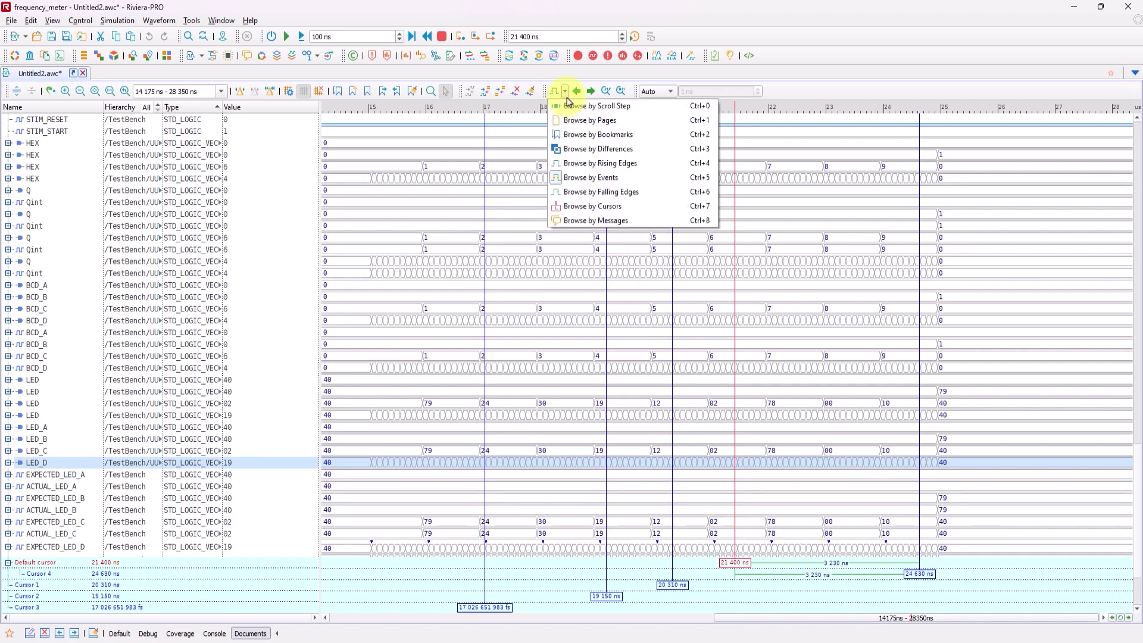
click(569, 206)
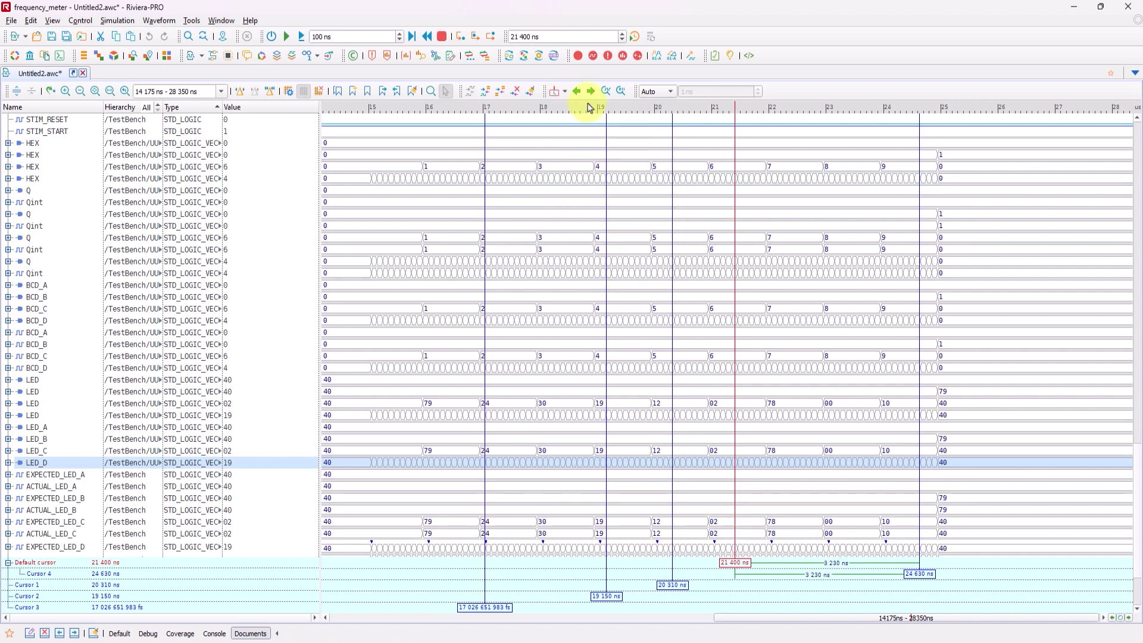
click(577, 92)
click(578, 92)
click(577, 92)
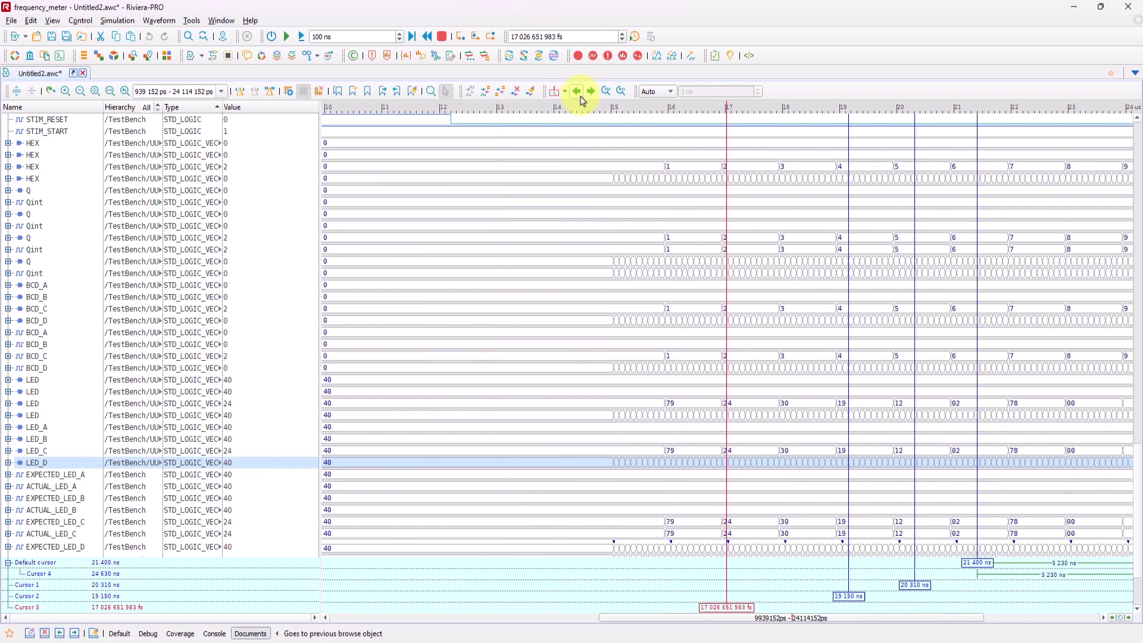
click(593, 92)
click(592, 92)
click(592, 92)
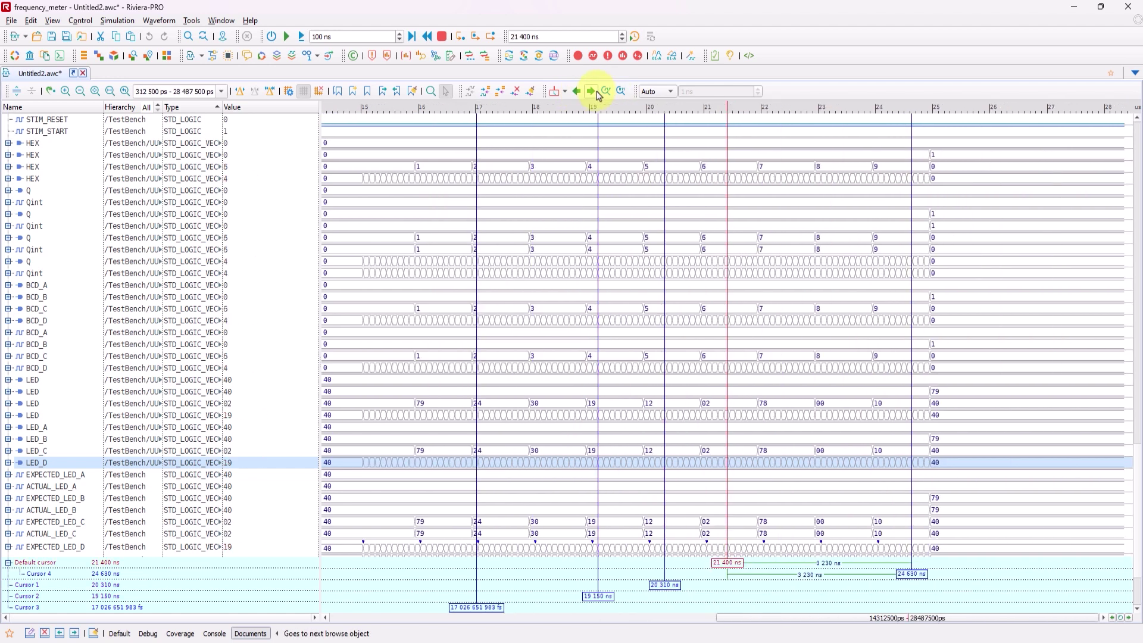
click(593, 92)
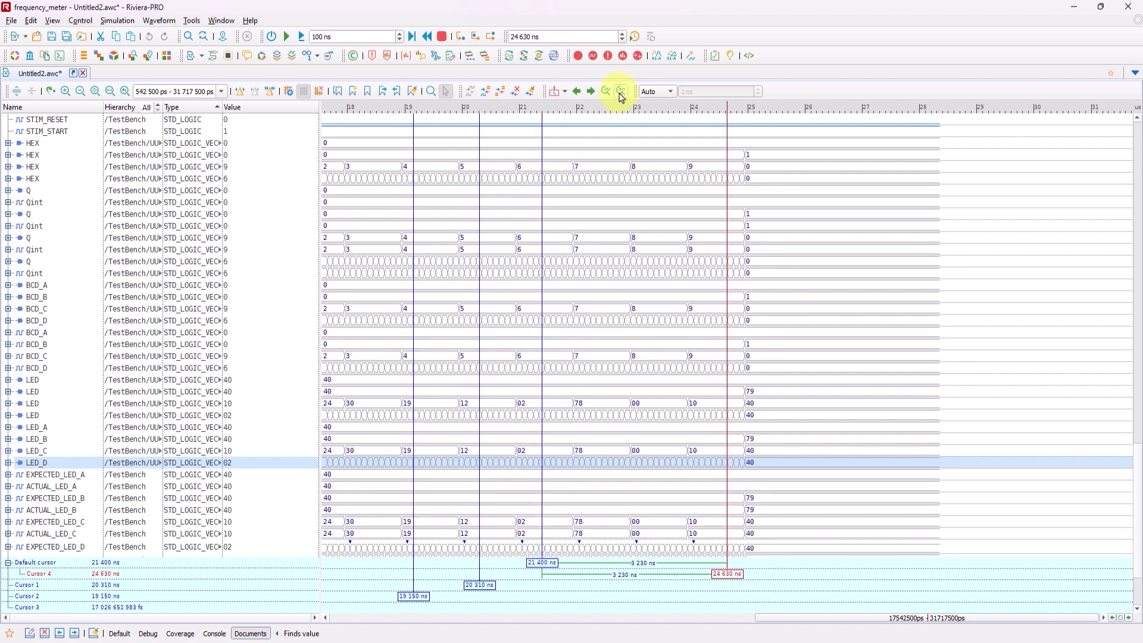
click(560, 92)
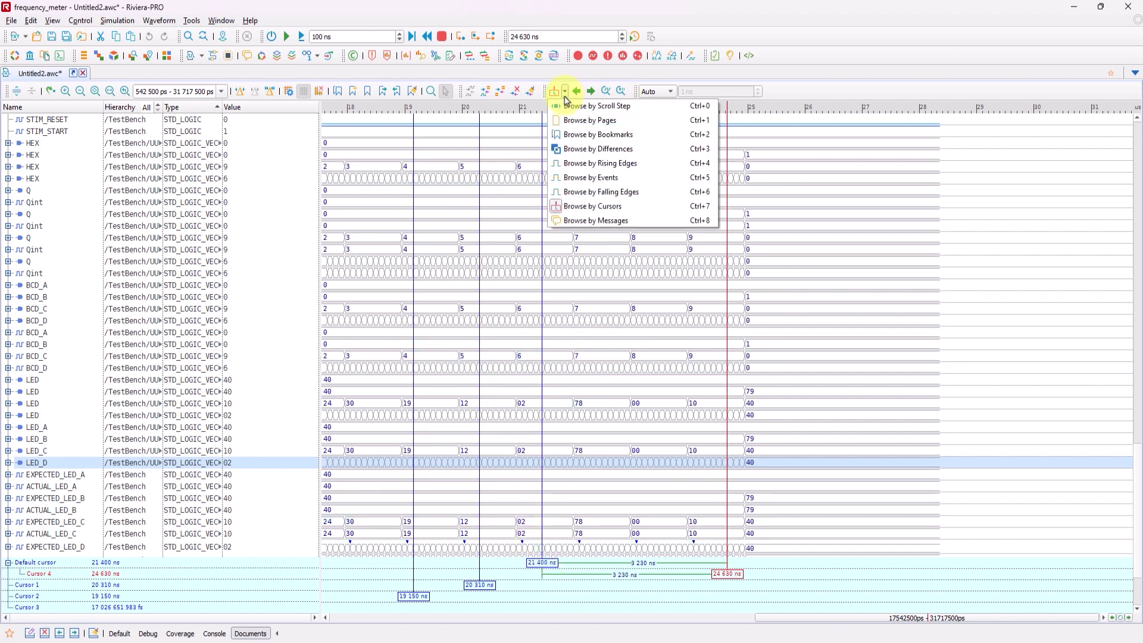
click(566, 92)
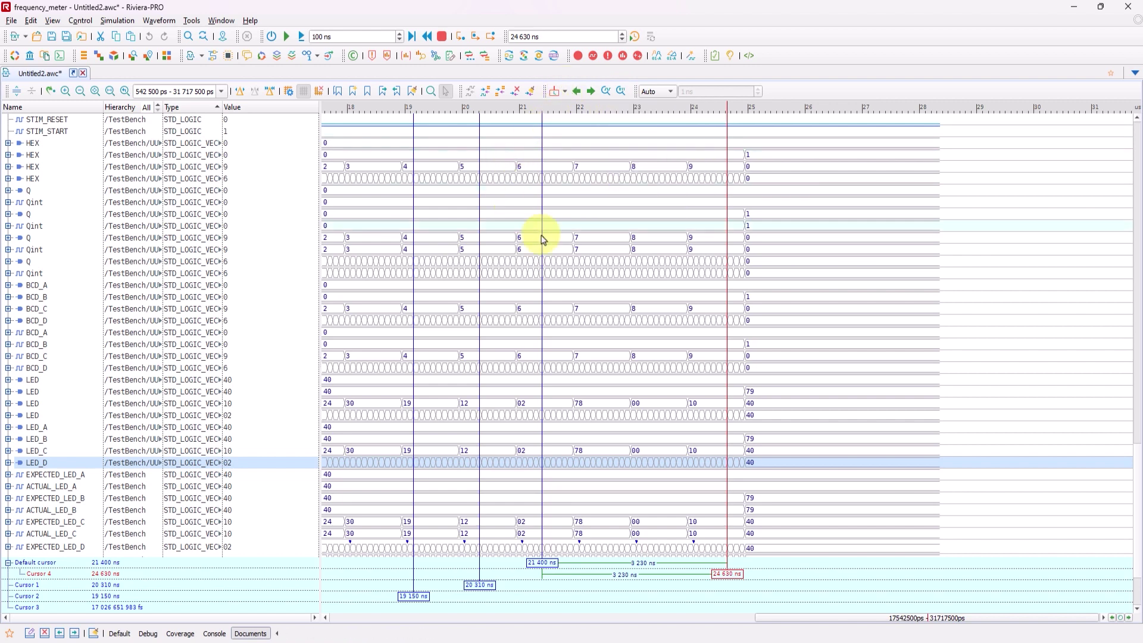
mouse_move(582, 262)
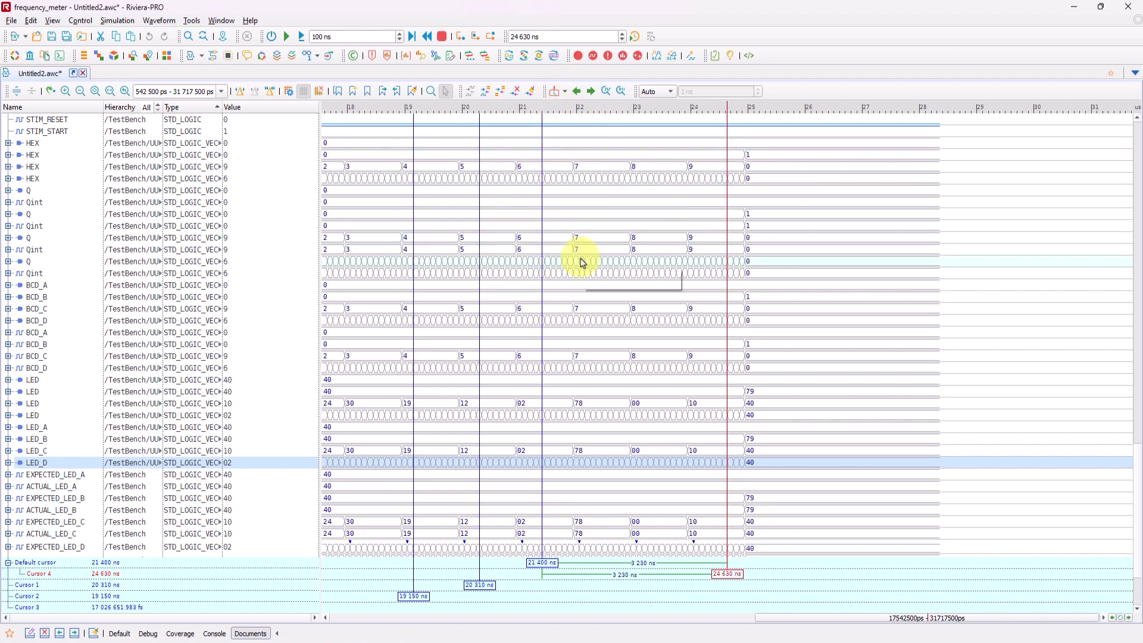